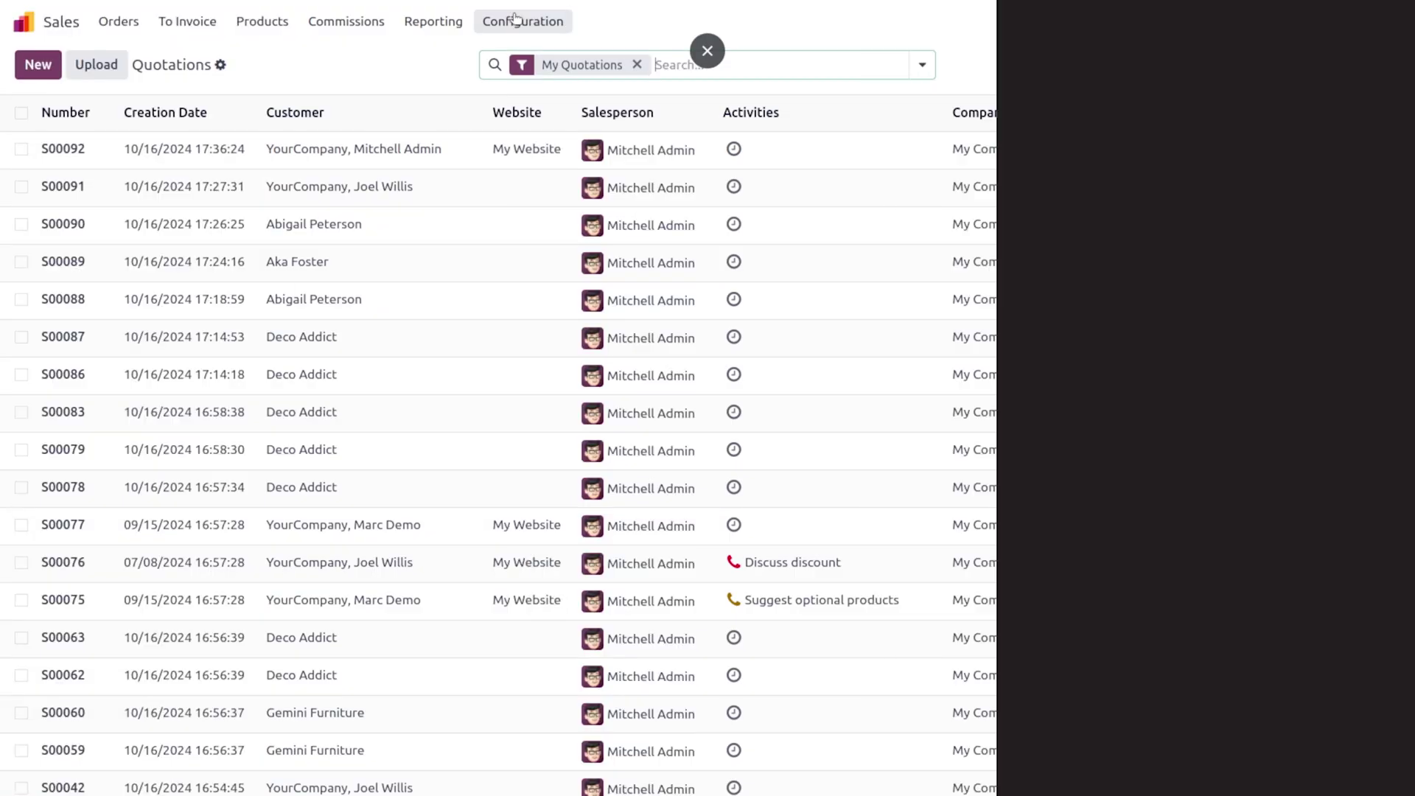
Step: Open the Configuration menu from the Quotations list
left_click(521, 21)
Step: Check in Sales Settings that Discounts and Pricelists are enabled under Pricing
left_click(528, 59)
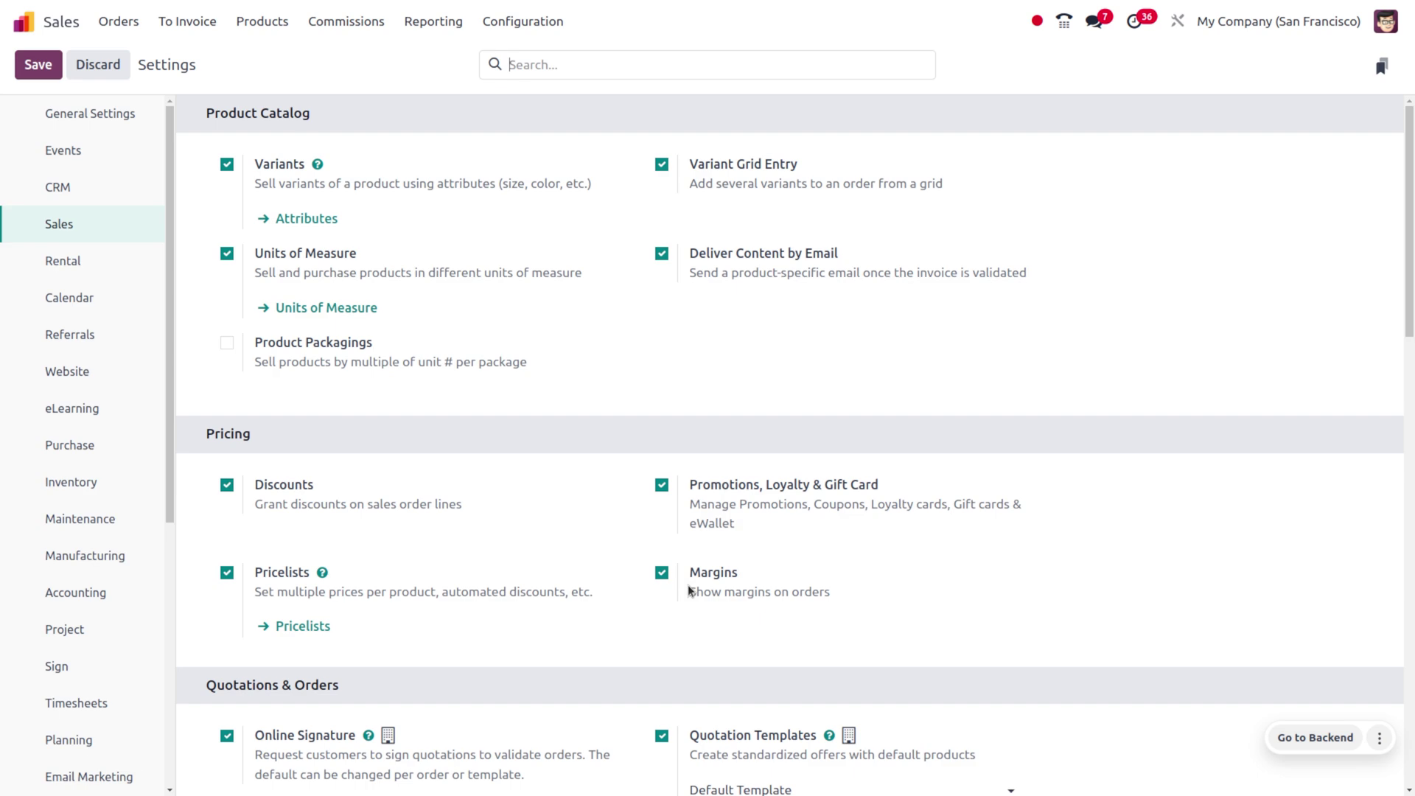
mouse_move(689, 588)
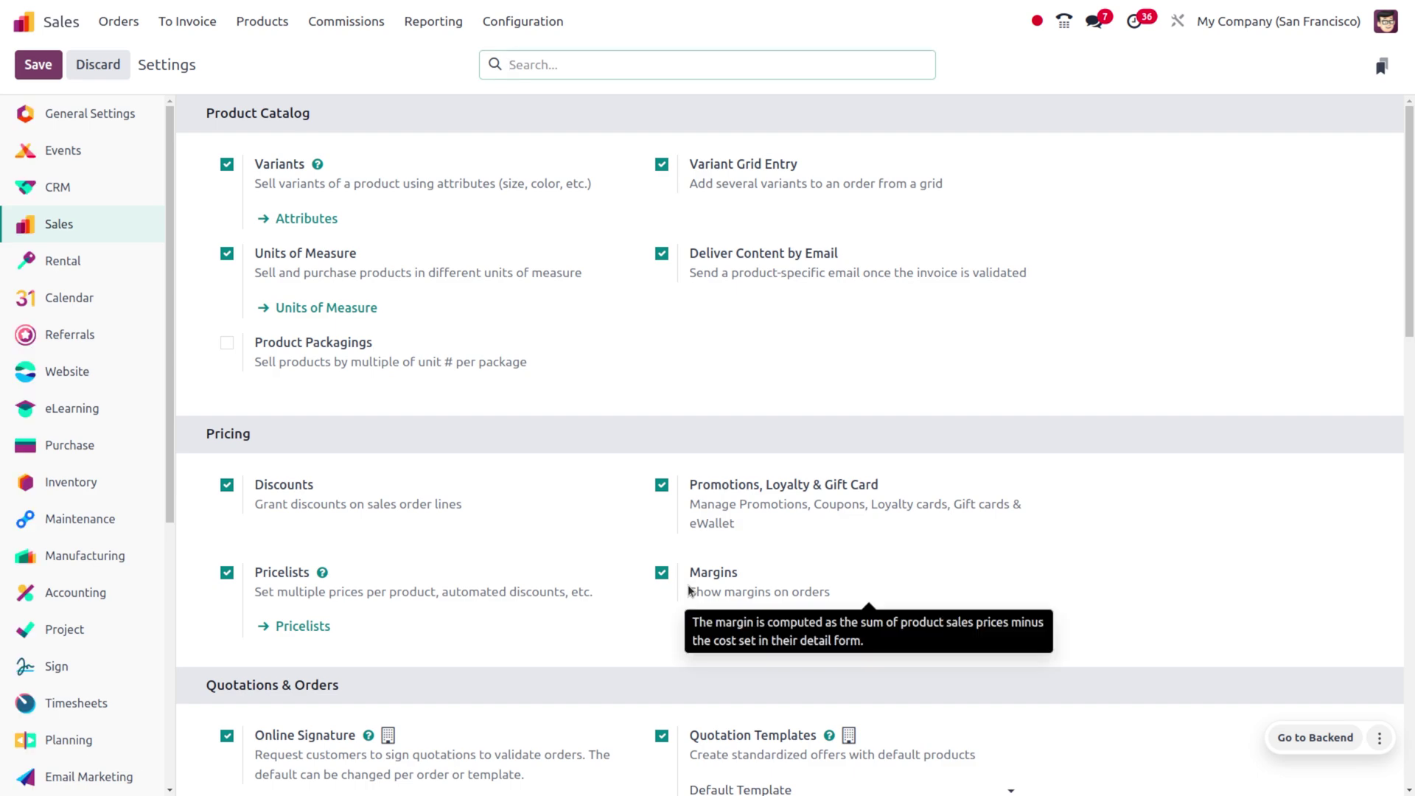
scroll(688, 589, "down", 5)
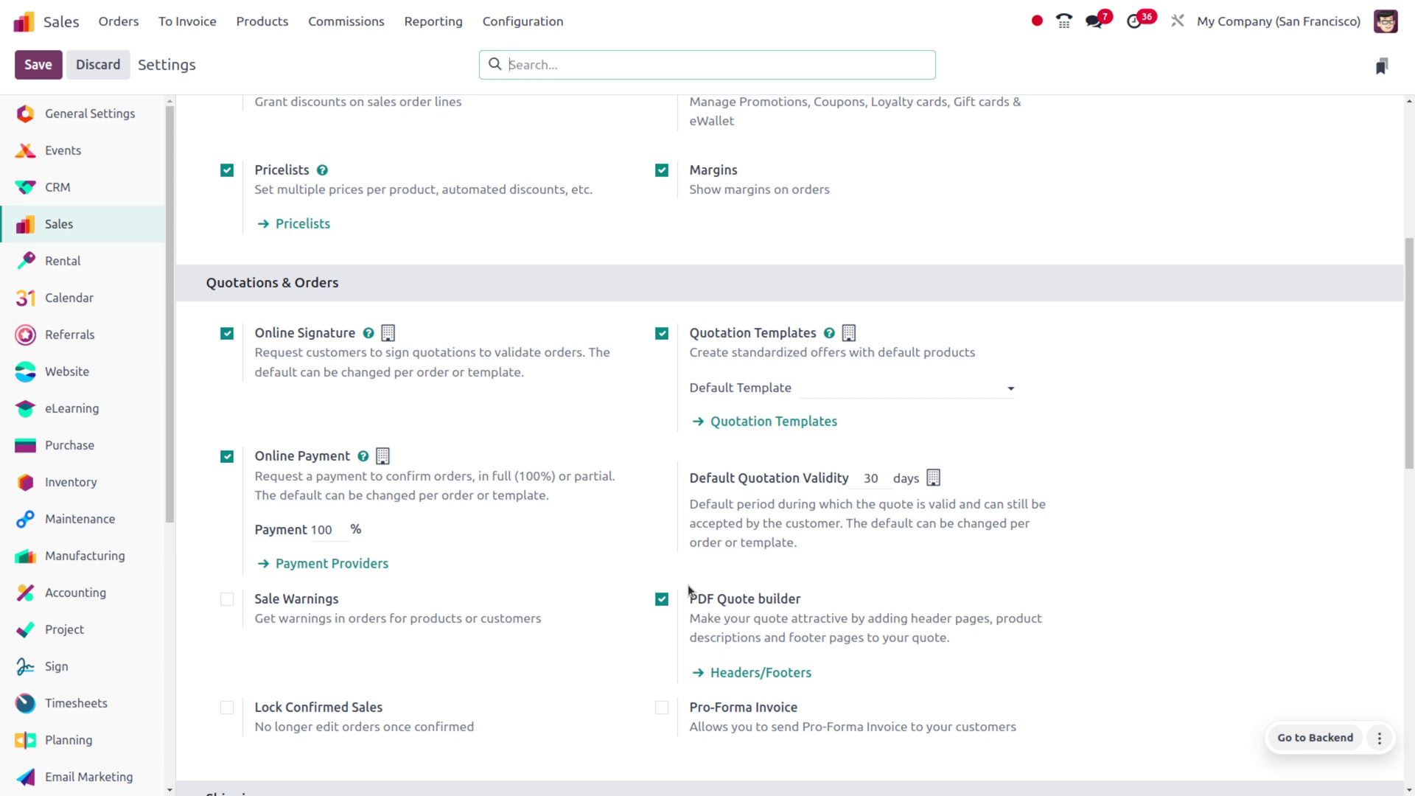
scroll(687, 585, "up", 3)
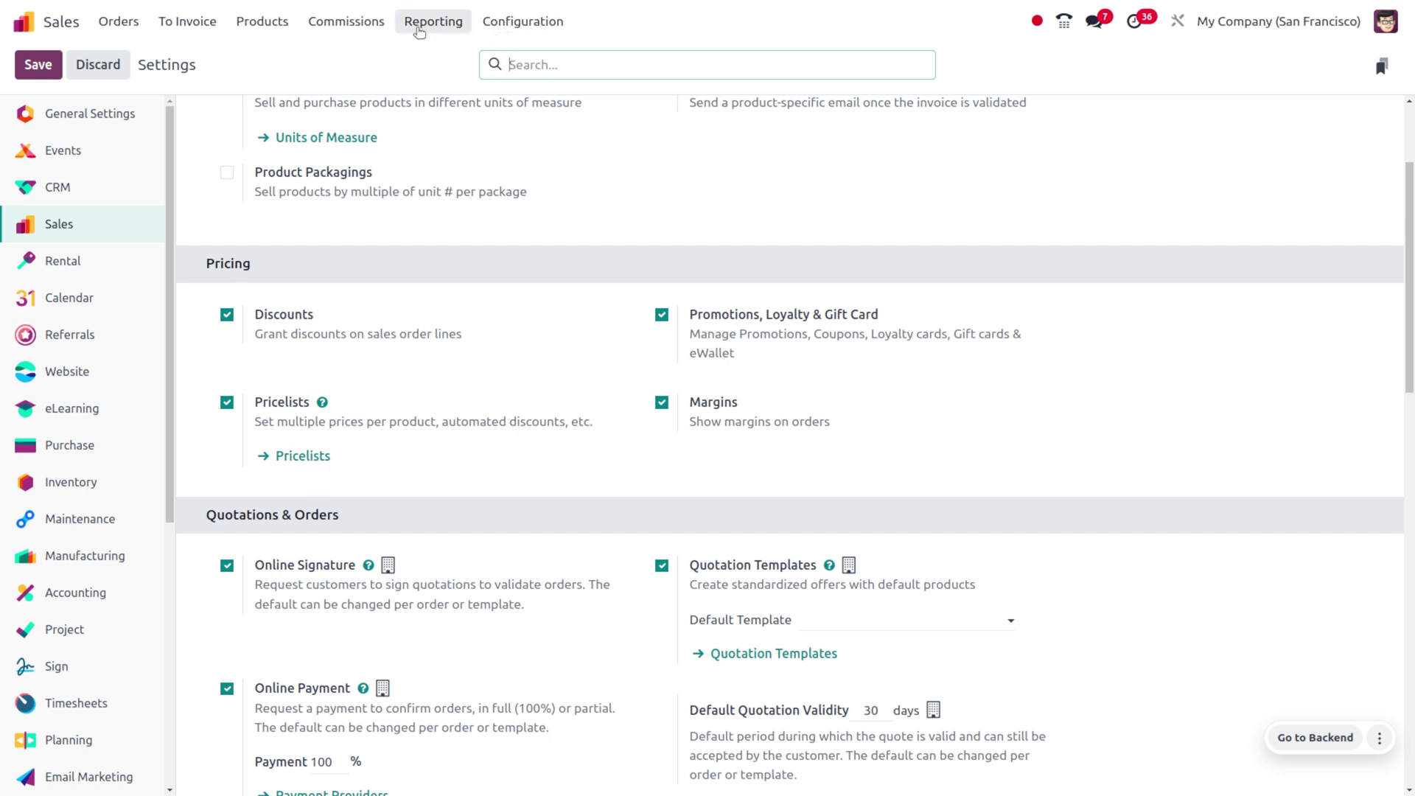
left_click(263, 21)
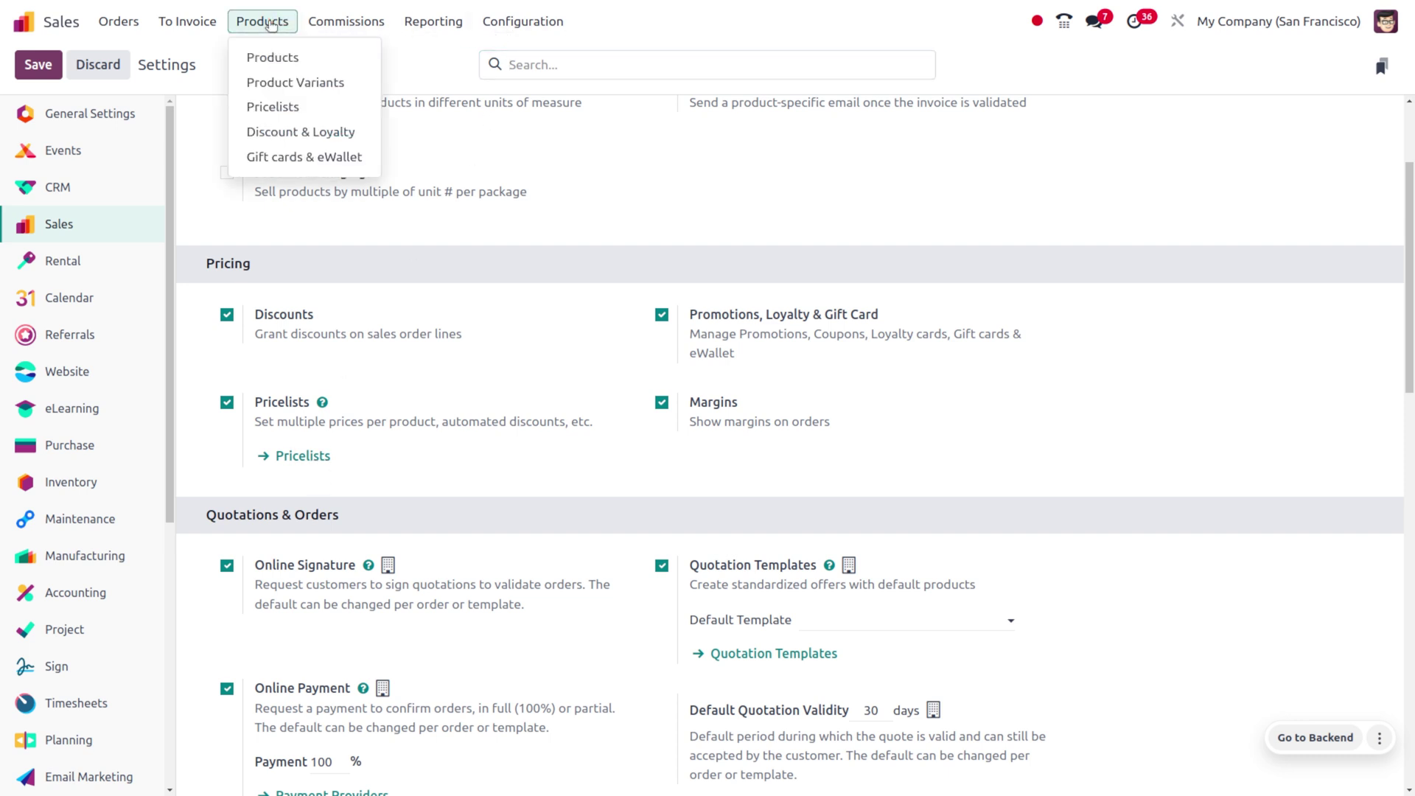
Step: Show the Pricelists list with Benelux, EUR, Default and two Christmas pricelists
left_click(287, 106)
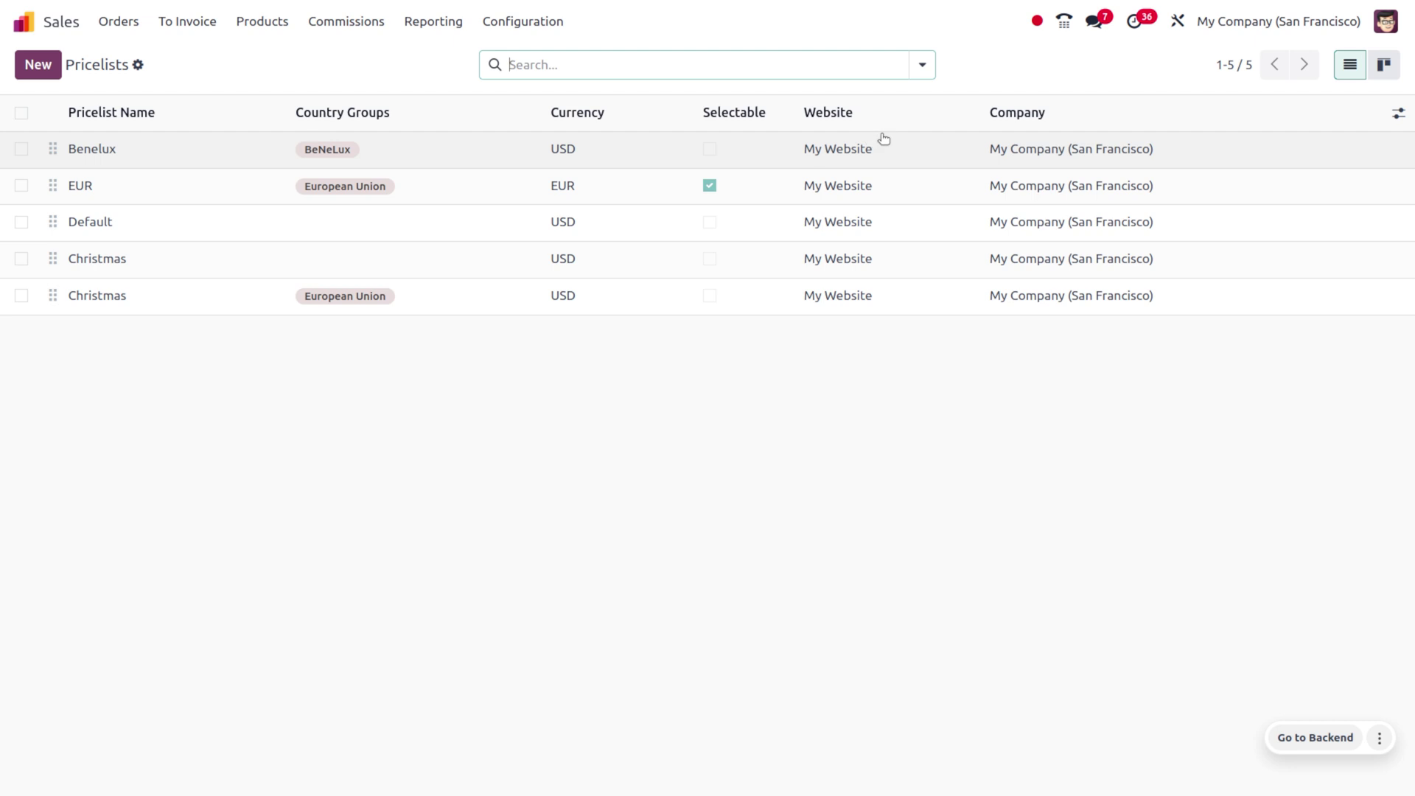
mouse_move(876, 127)
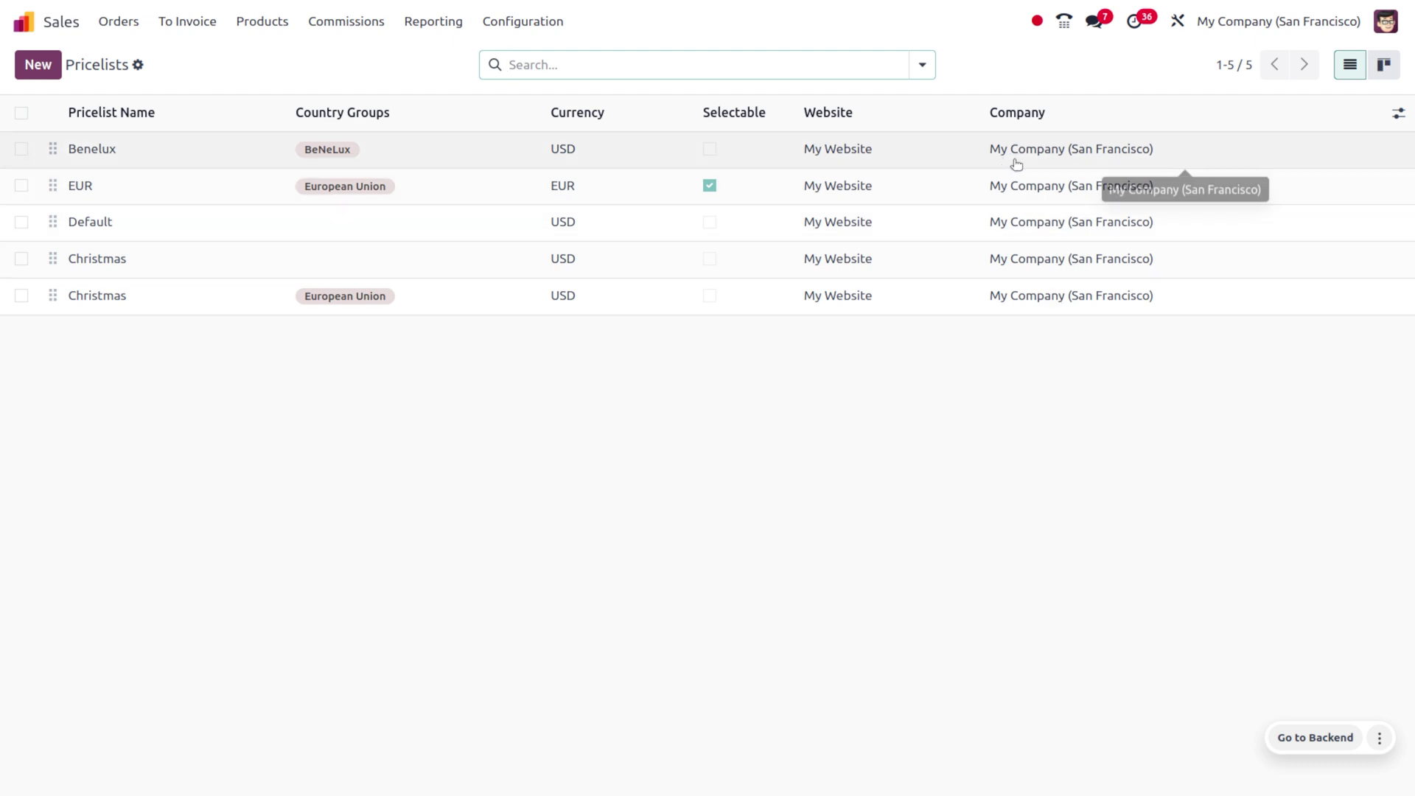
Step: Create a new pricelist named 'Demo Pricelist'
left_click(40, 65)
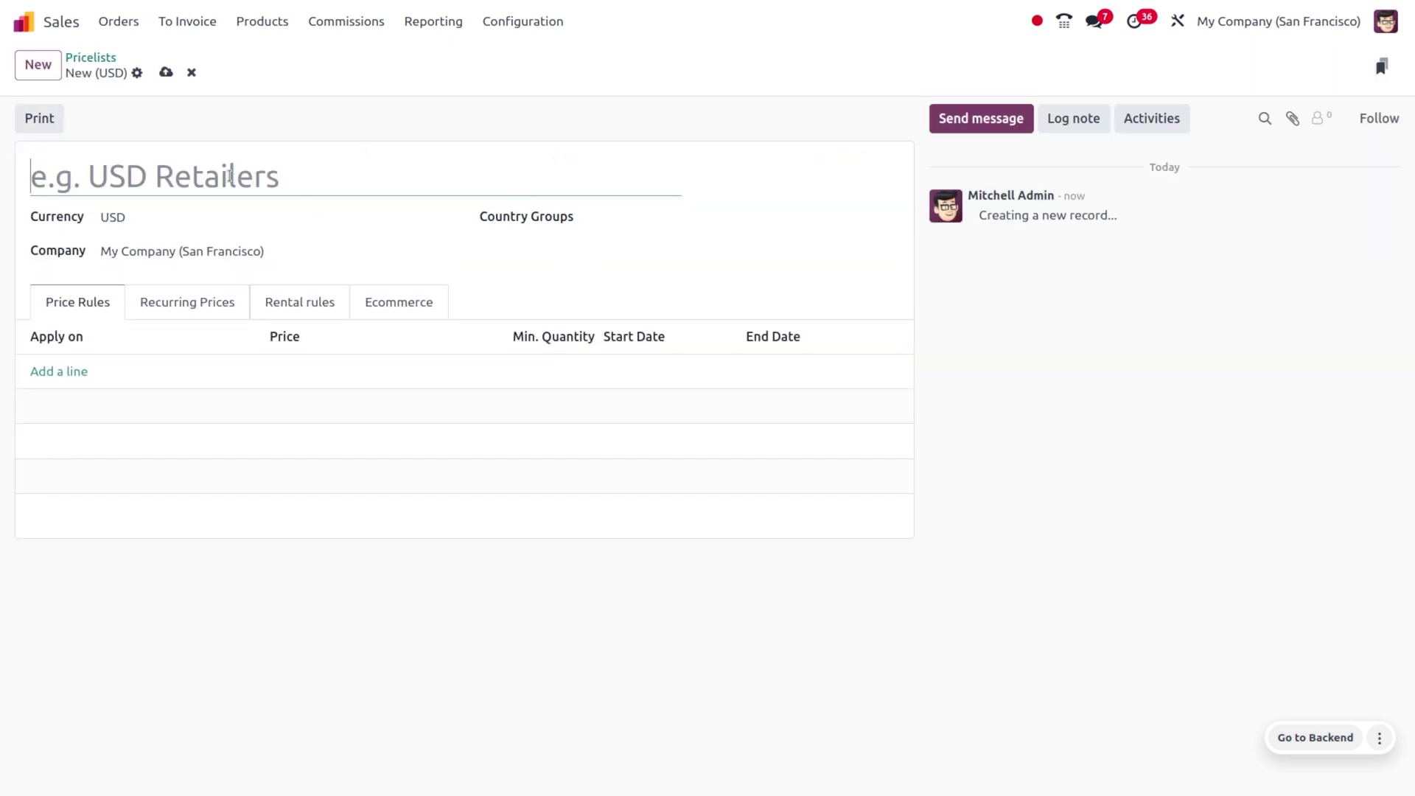
type("Demo Pr")
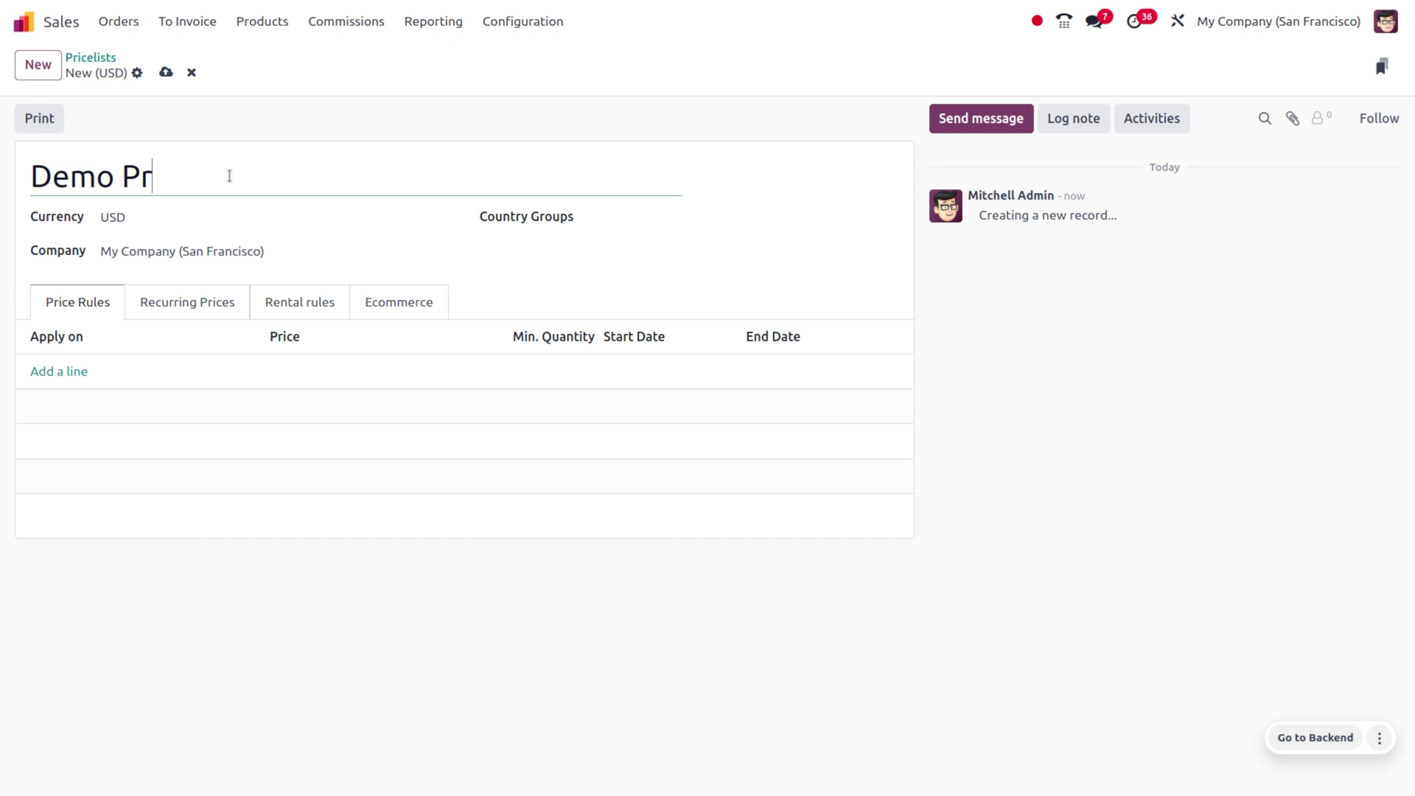
type("icelist")
Step: Add a category rule giving a 10% discount on the sales price
left_click(68, 377)
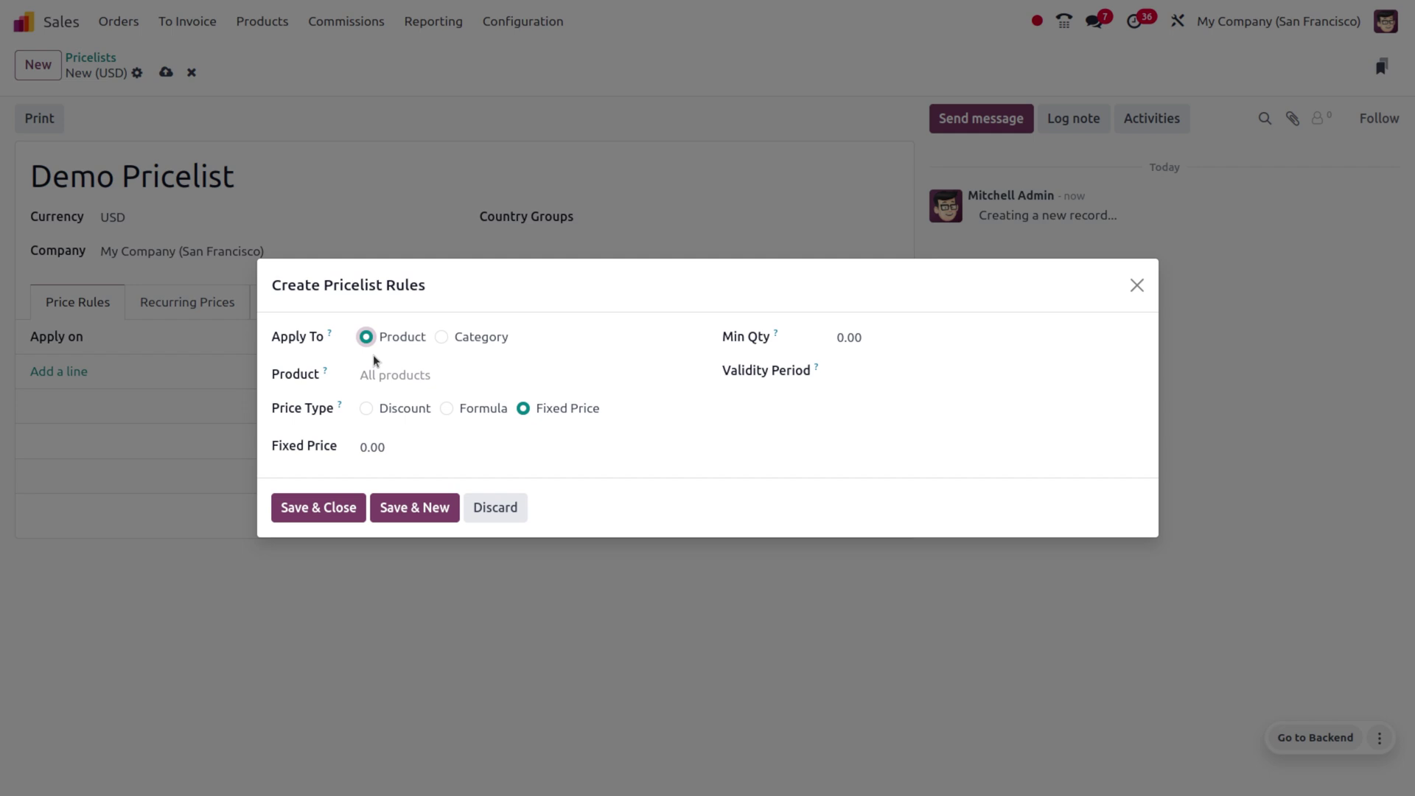
left_click(440, 337)
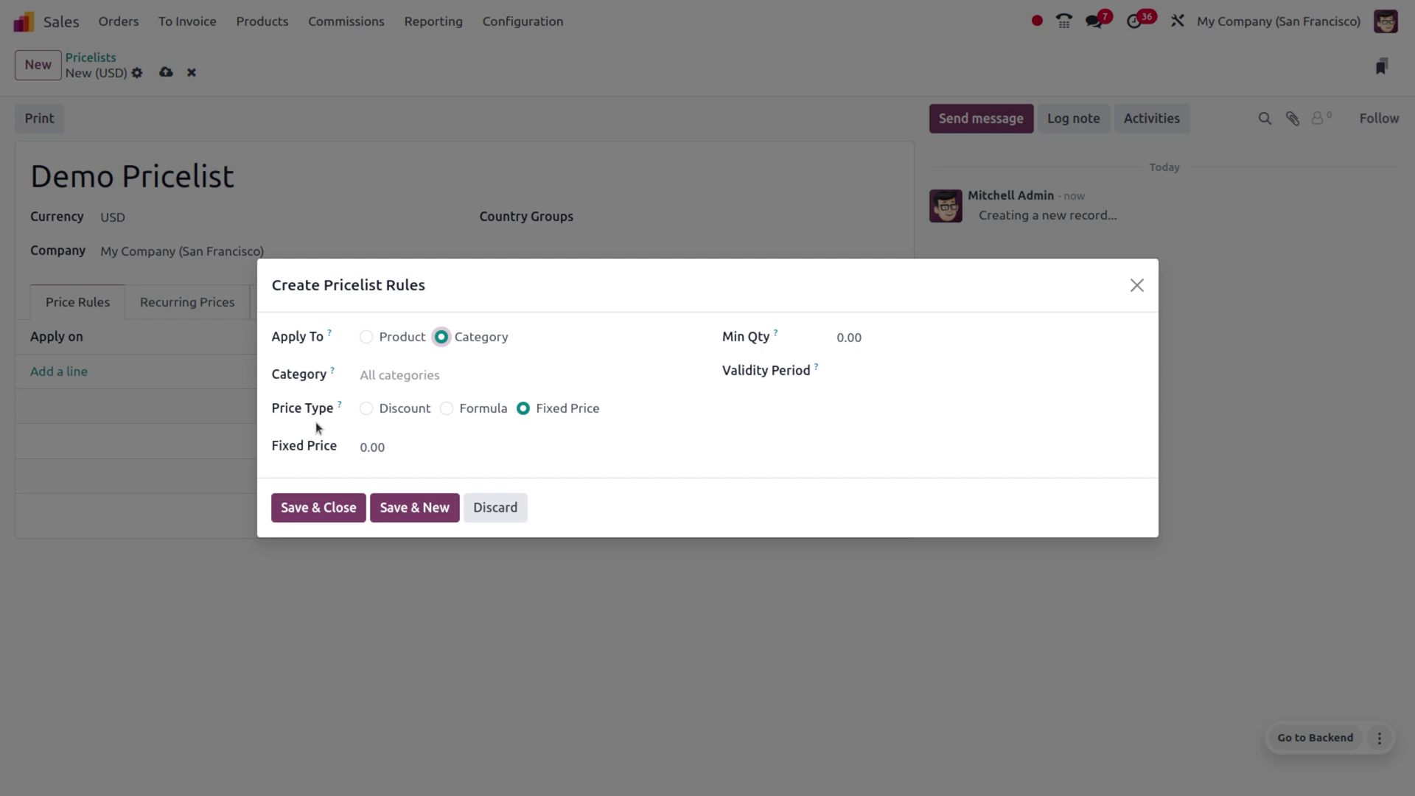
left_click(391, 410)
left_click(415, 446)
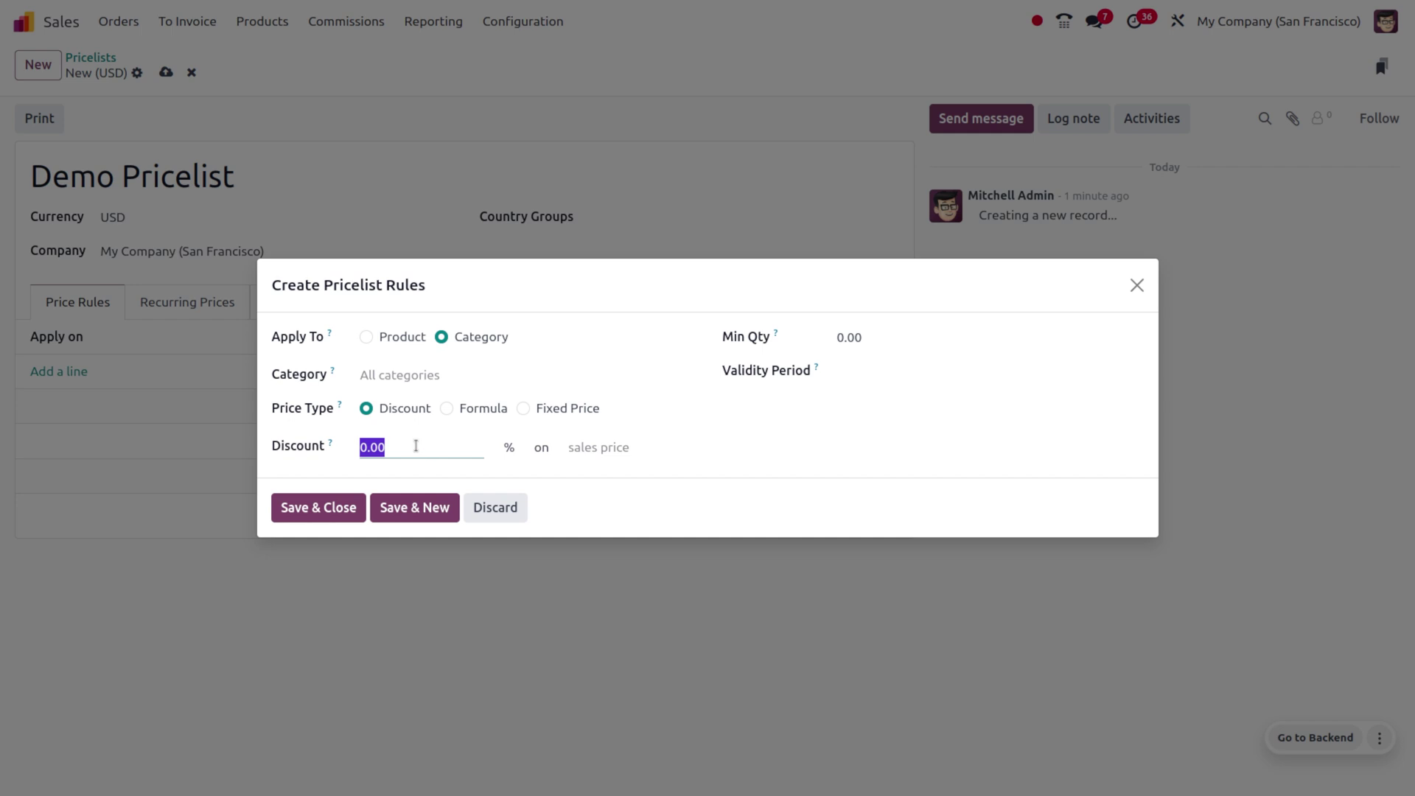
type("10")
left_click(632, 451)
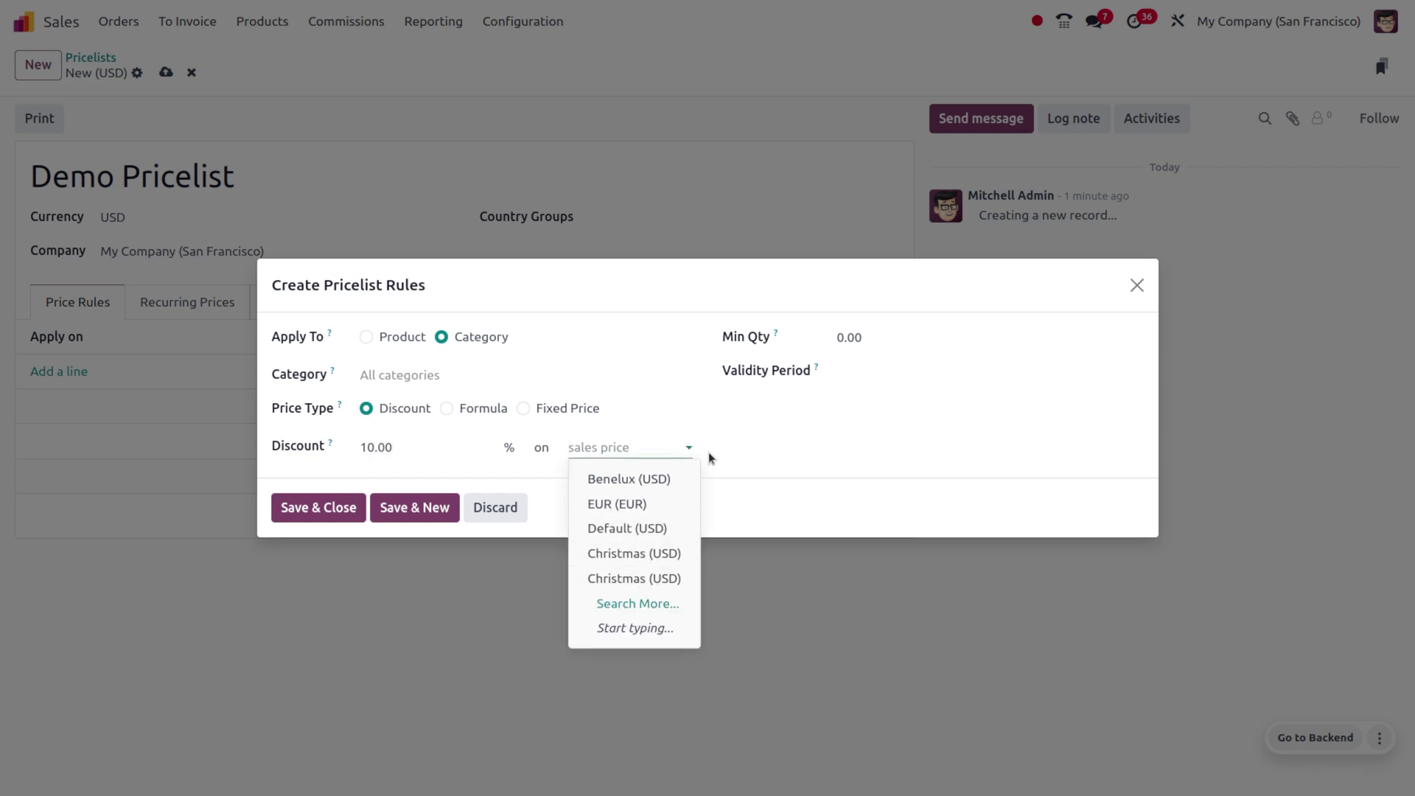
left_click(806, 448)
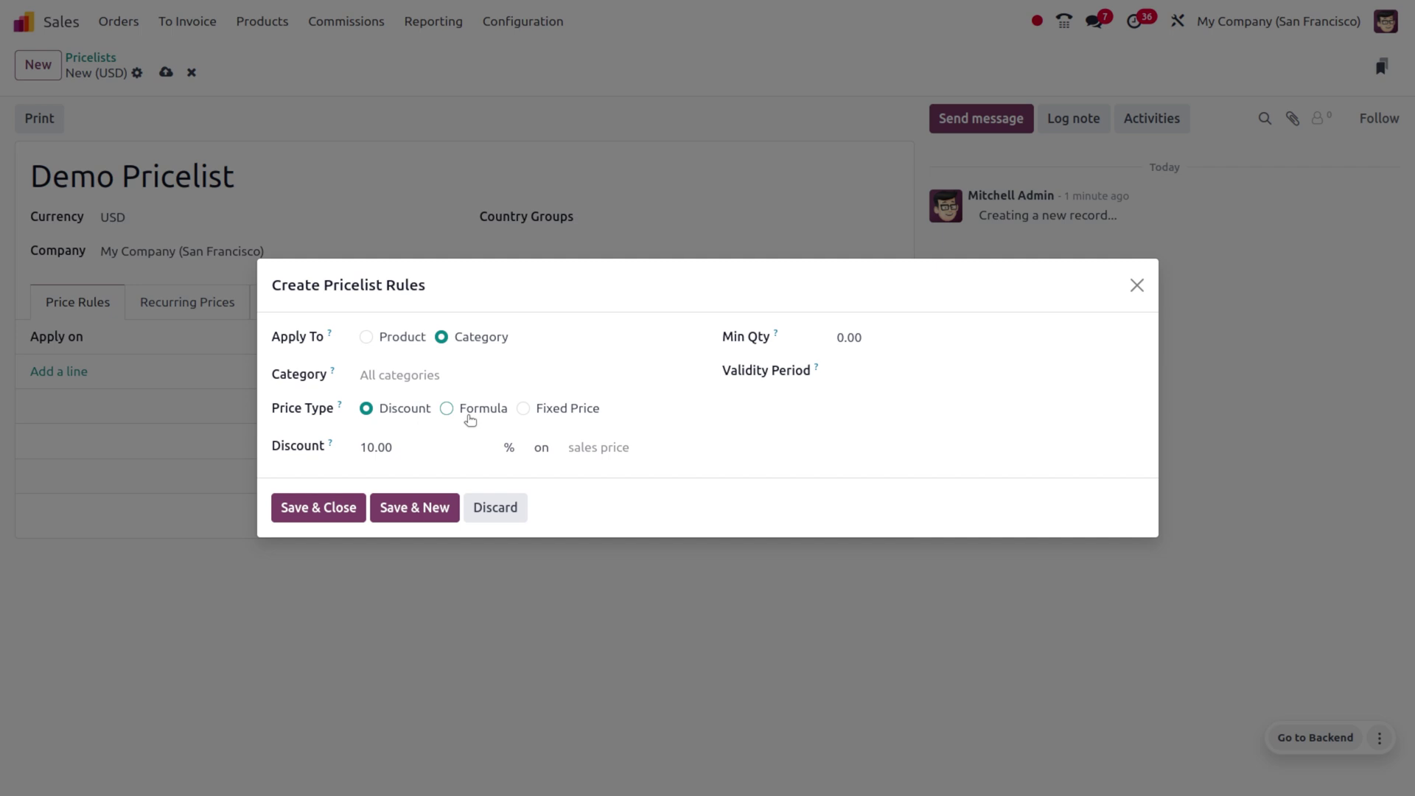
left_click(446, 408)
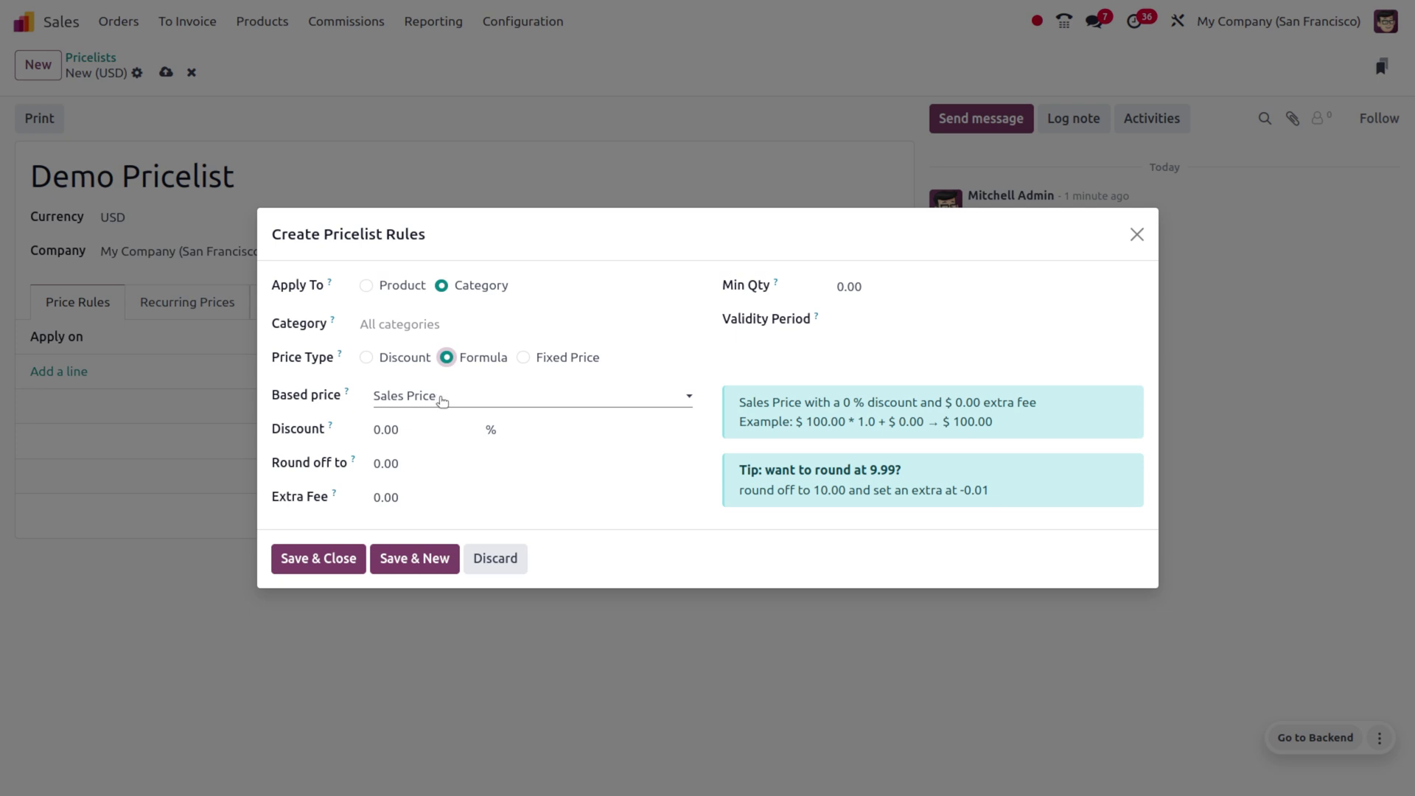
left_click(441, 399)
left_click(441, 399)
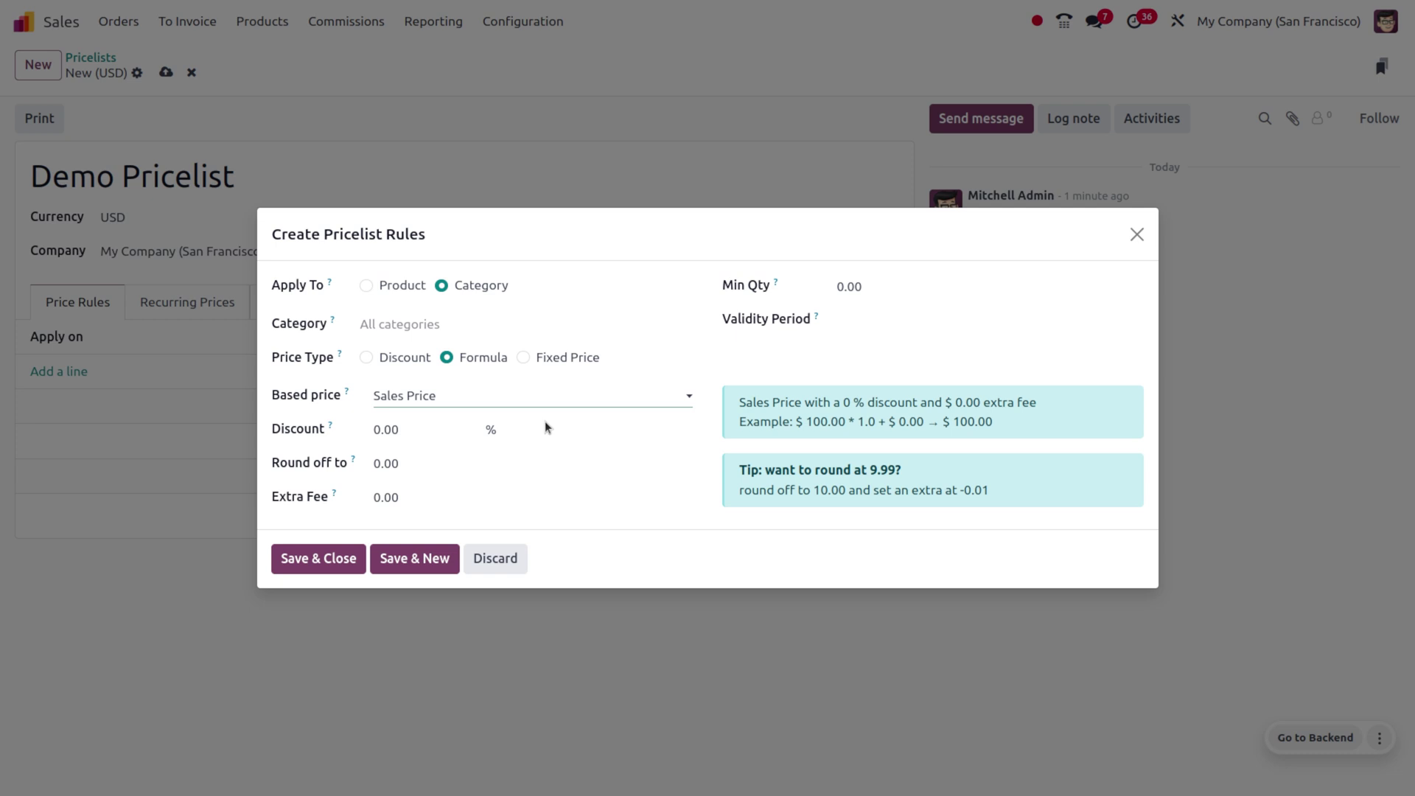
left_click(523, 357)
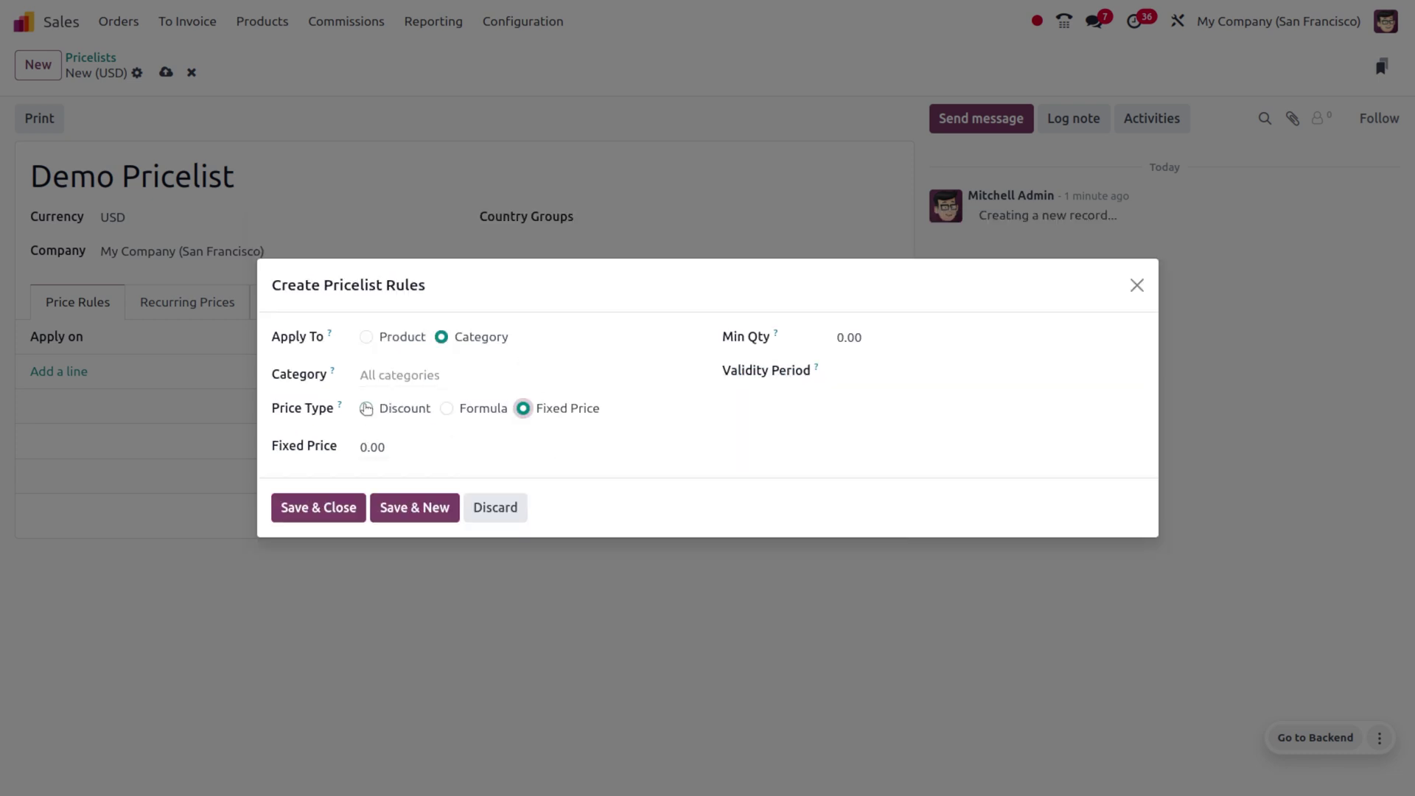
left_click(366, 410)
left_click(386, 447)
key("BackSpace")
type("10")
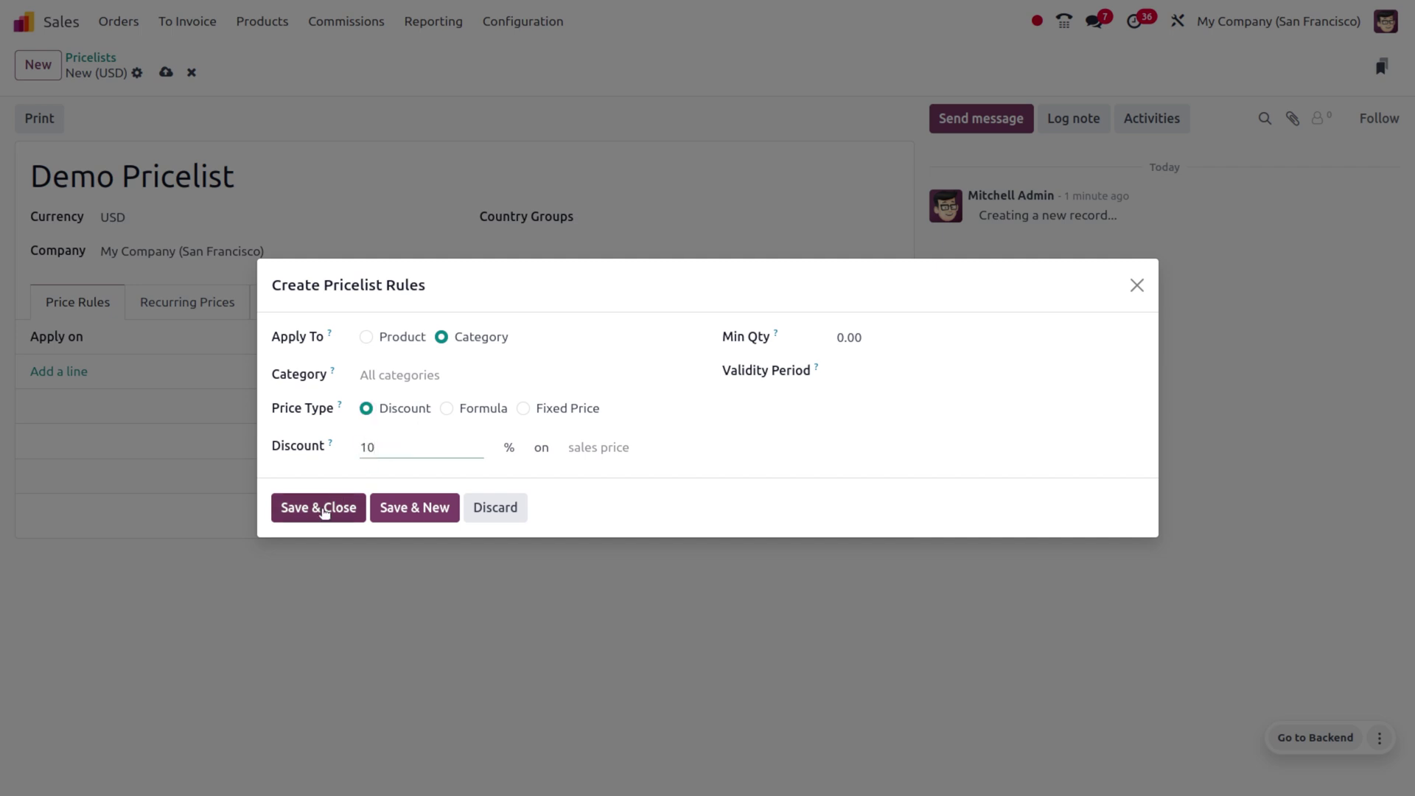
Step: Save the rule and Demo Pricelist, then return to the Quotations list
left_click(324, 509)
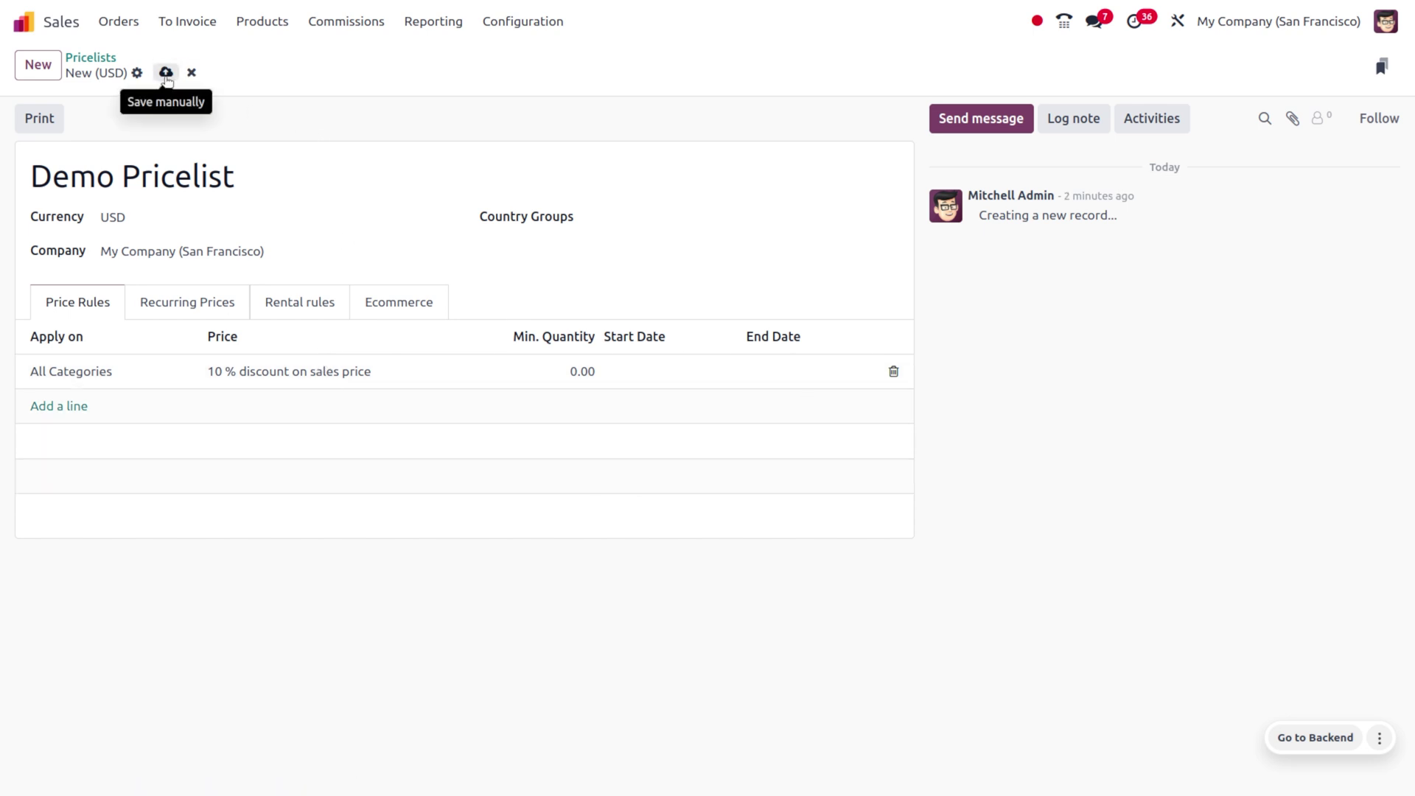
left_click(166, 73)
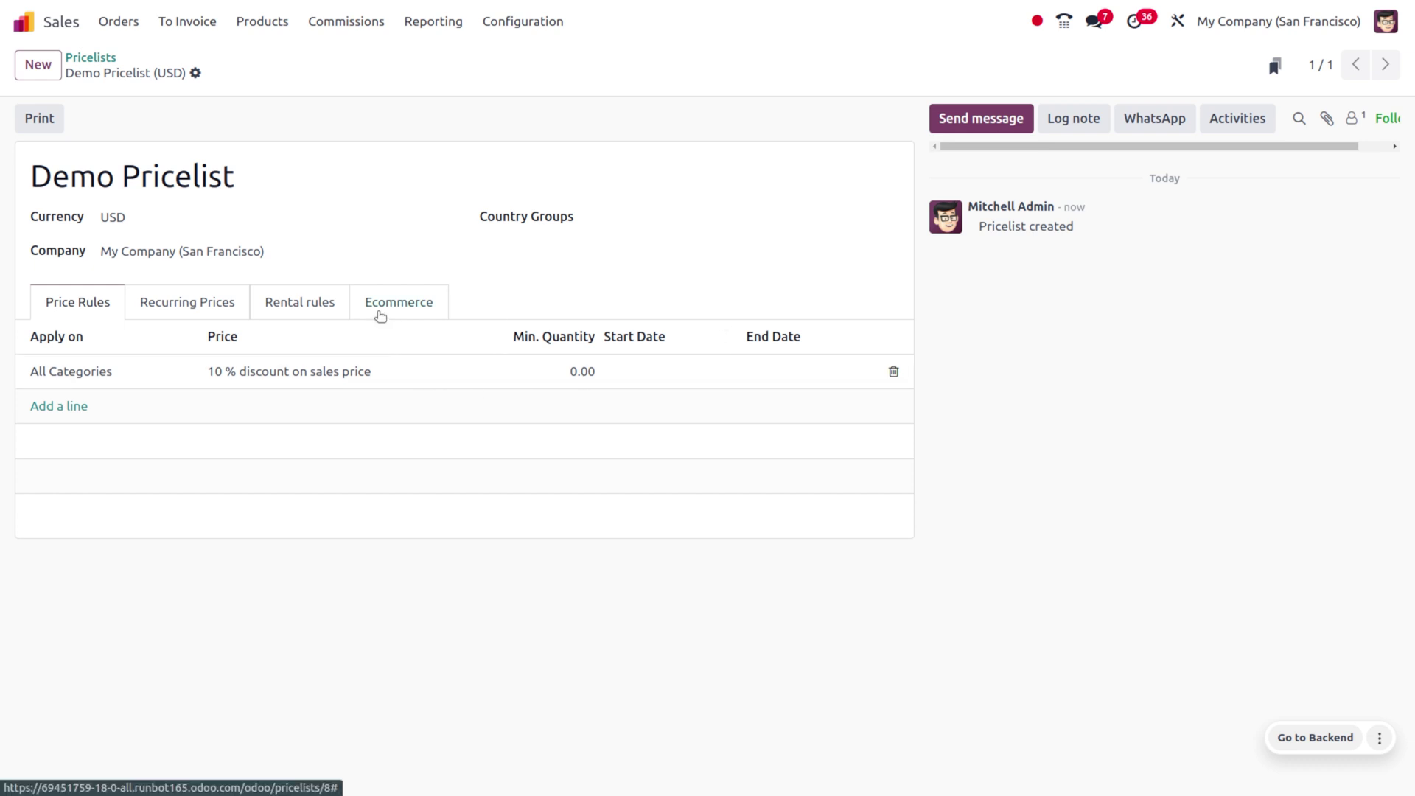
left_click(380, 316)
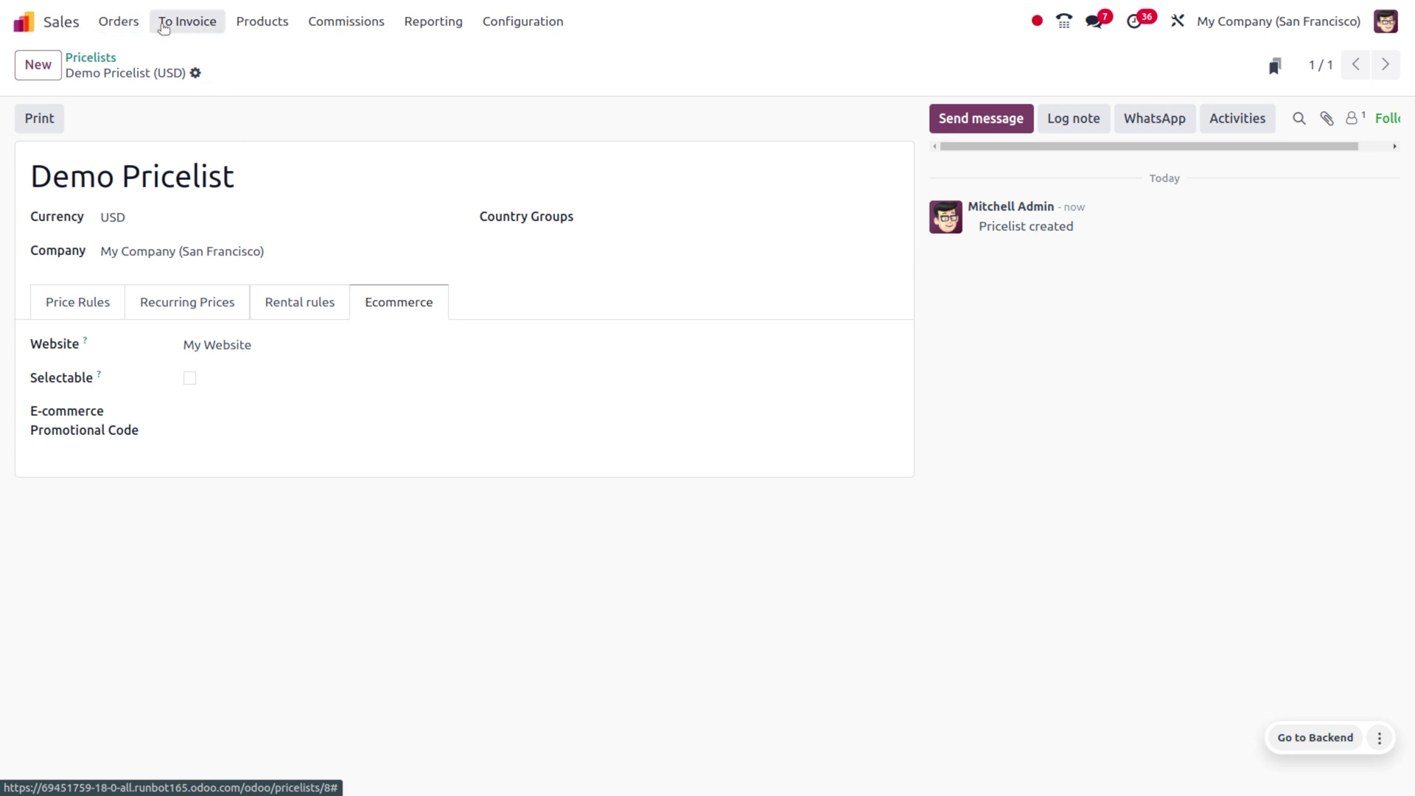
left_click(118, 22)
left_click(144, 57)
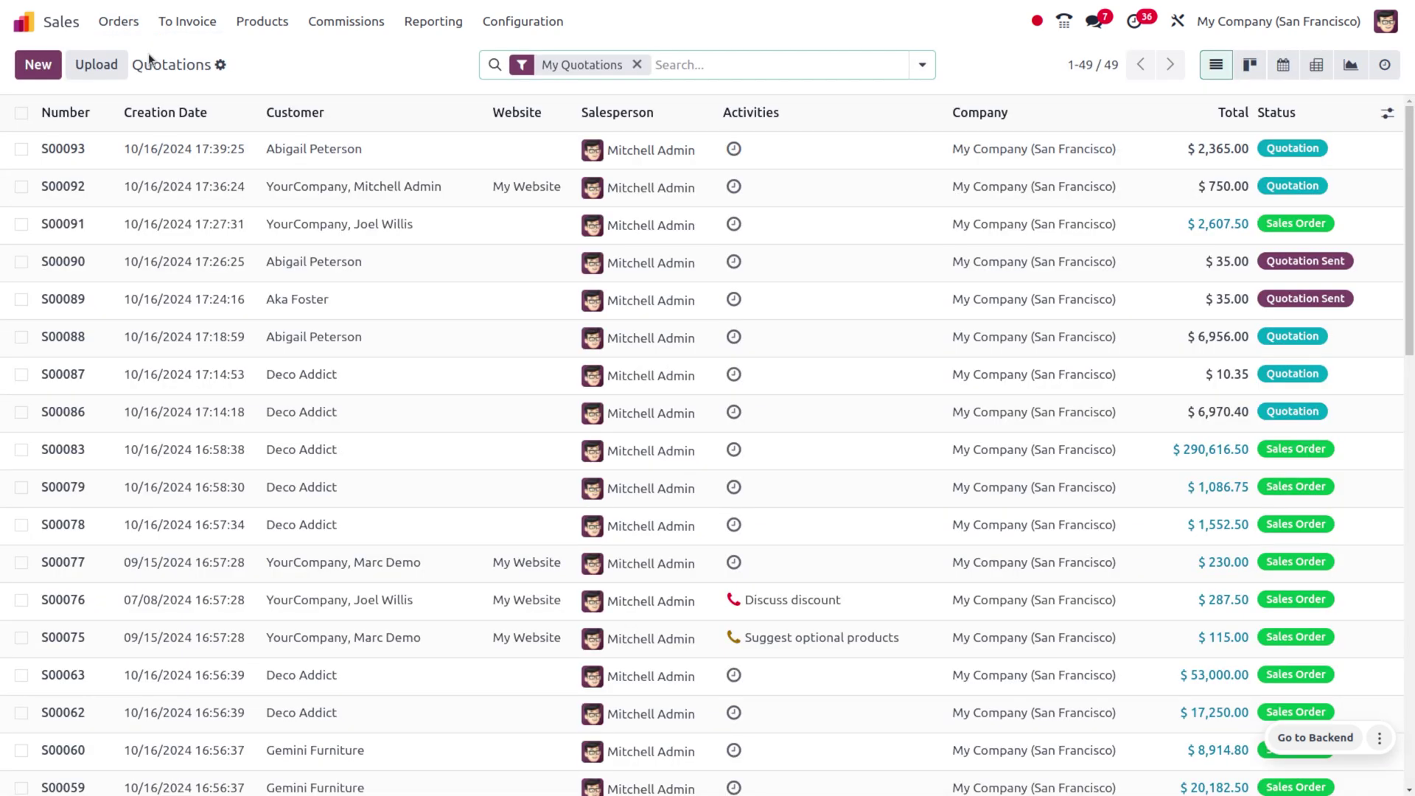
Step: Start a new quotation for the customer using Demo Pricelist (USD)
left_click(28, 72)
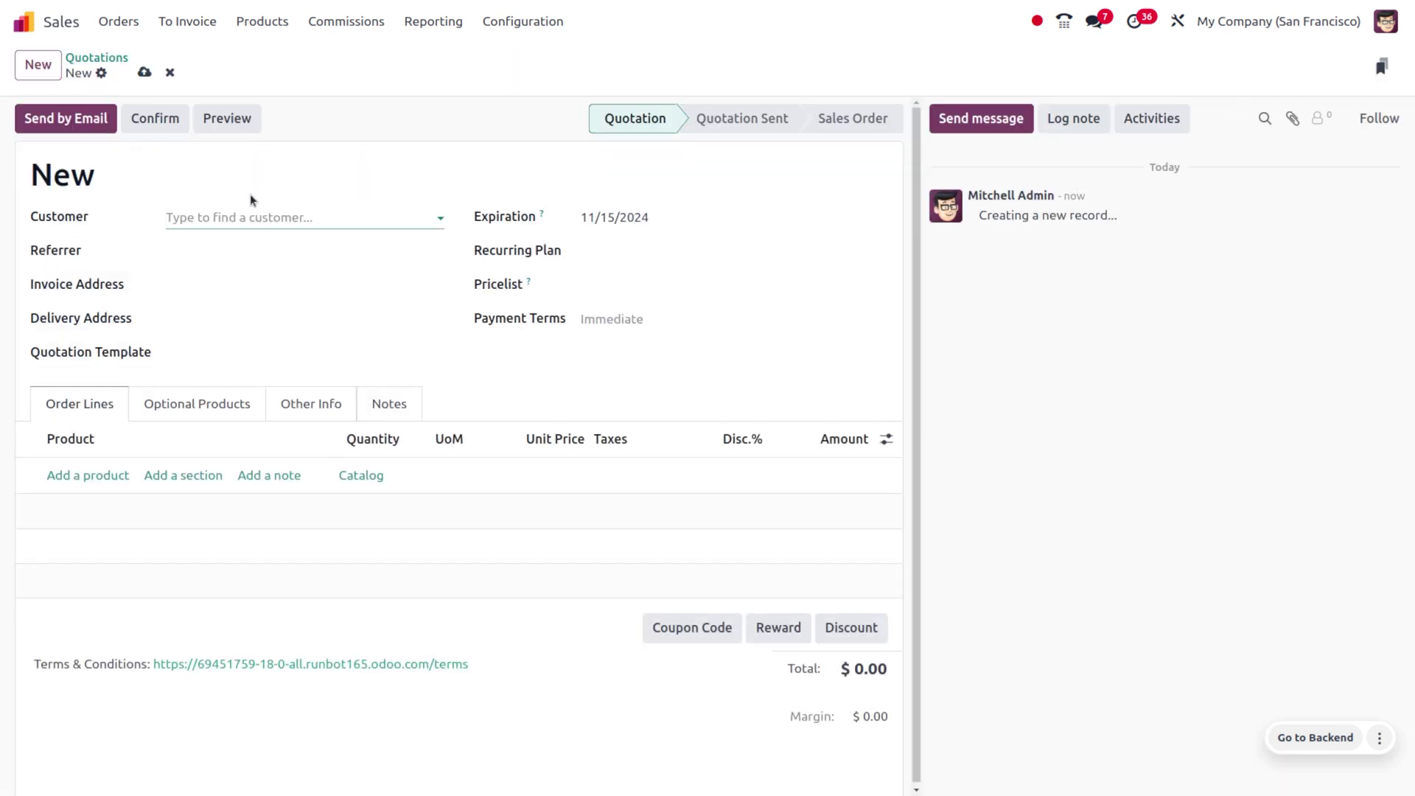
left_click(269, 216)
left_click(288, 247)
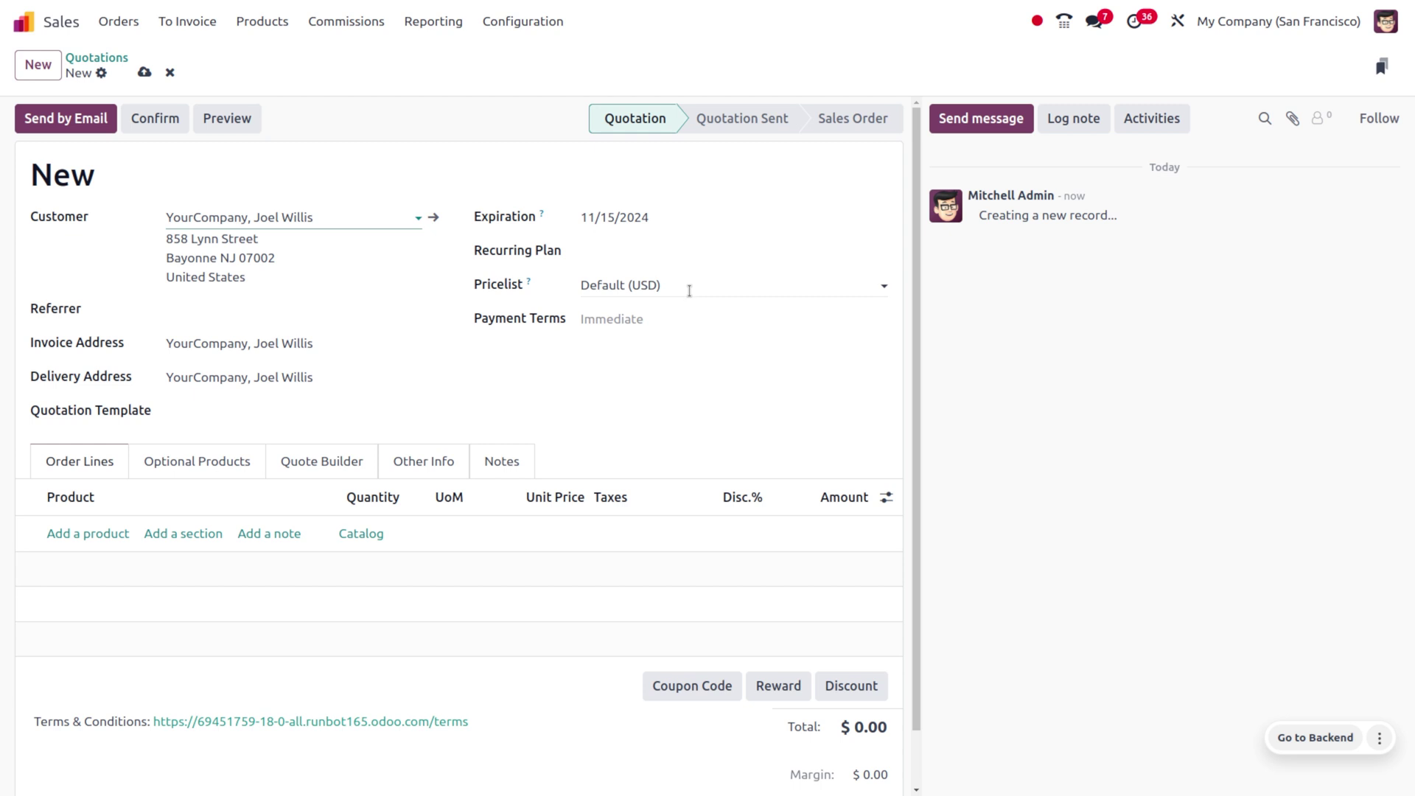
left_click(689, 289)
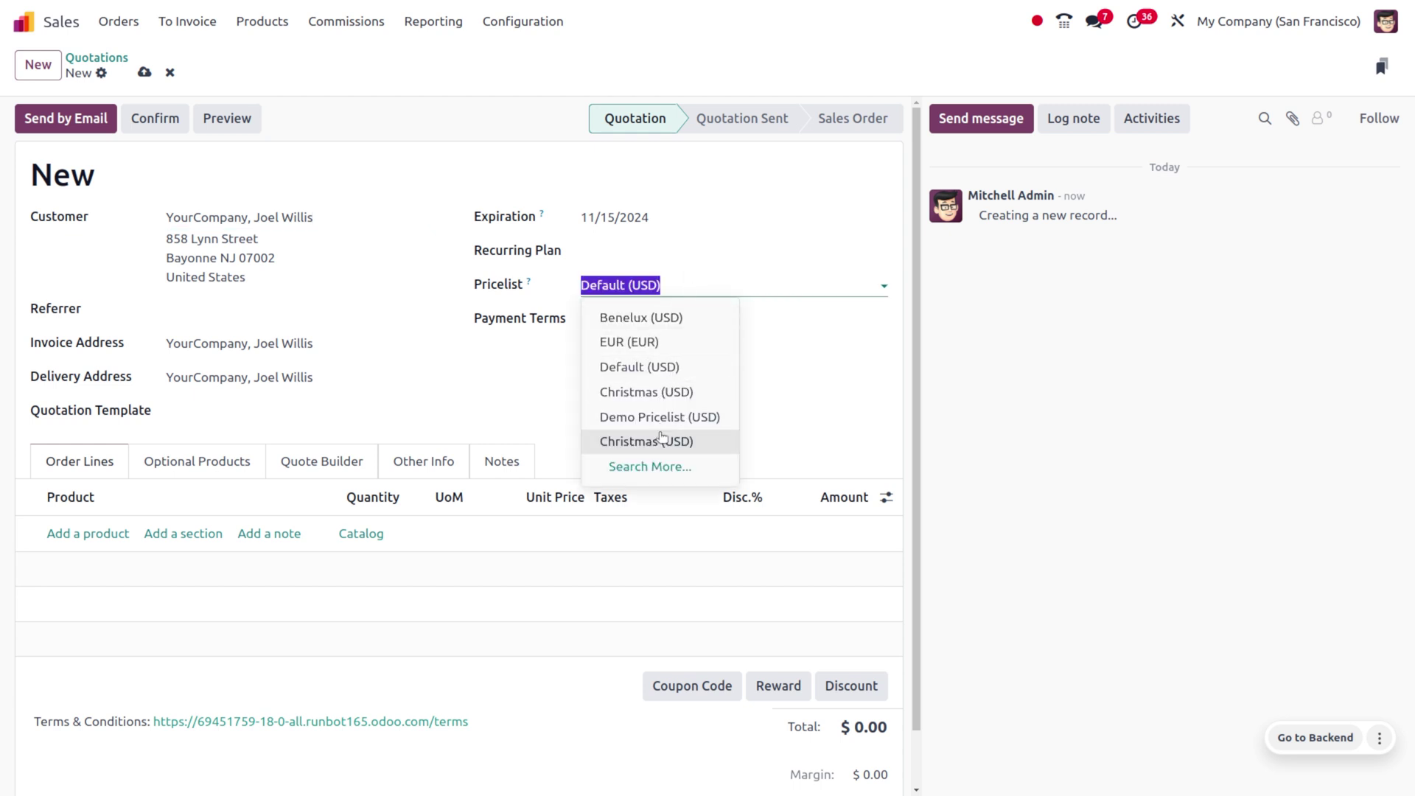
left_click(648, 417)
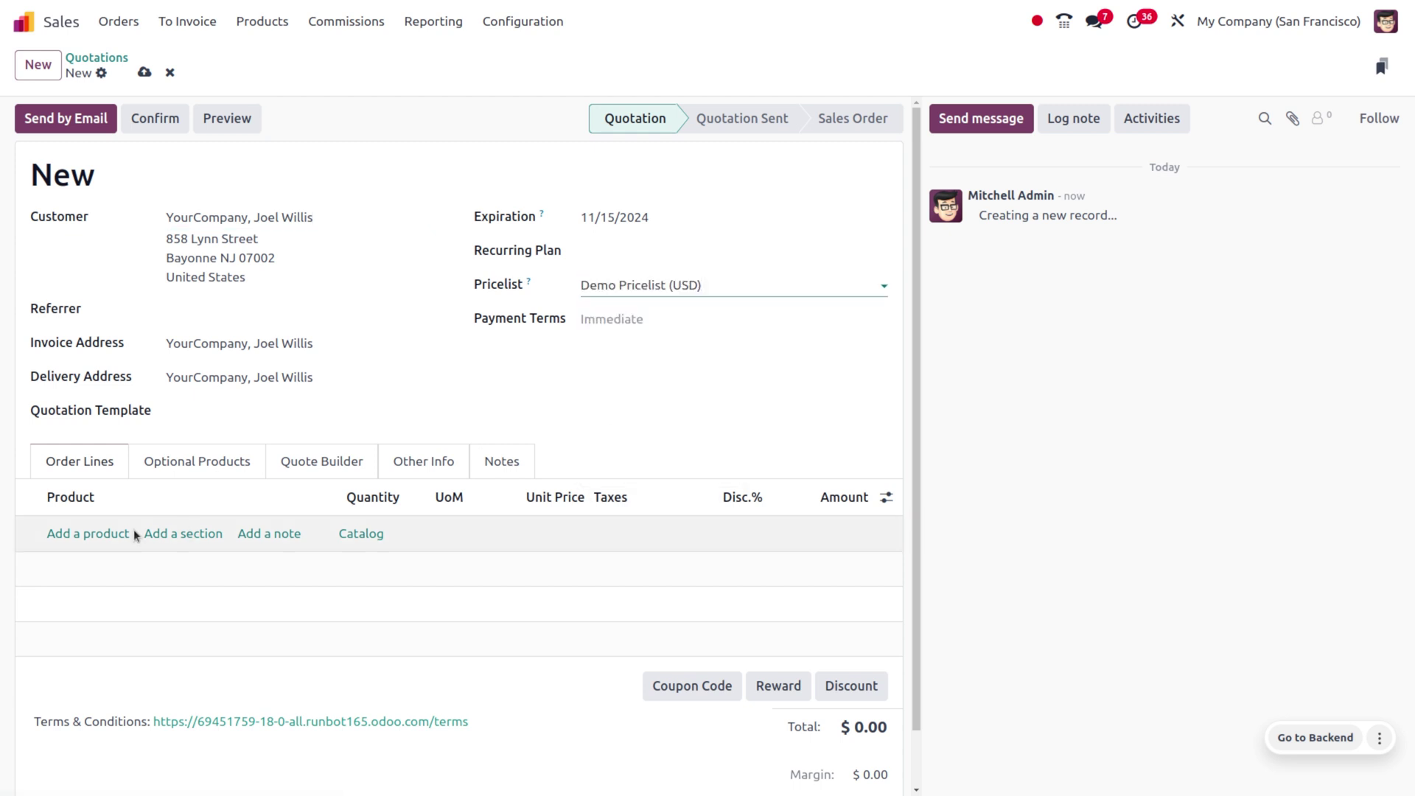
Step: Add Acoustic Bloc Screens as an order line
left_click(74, 534)
left_click(73, 534)
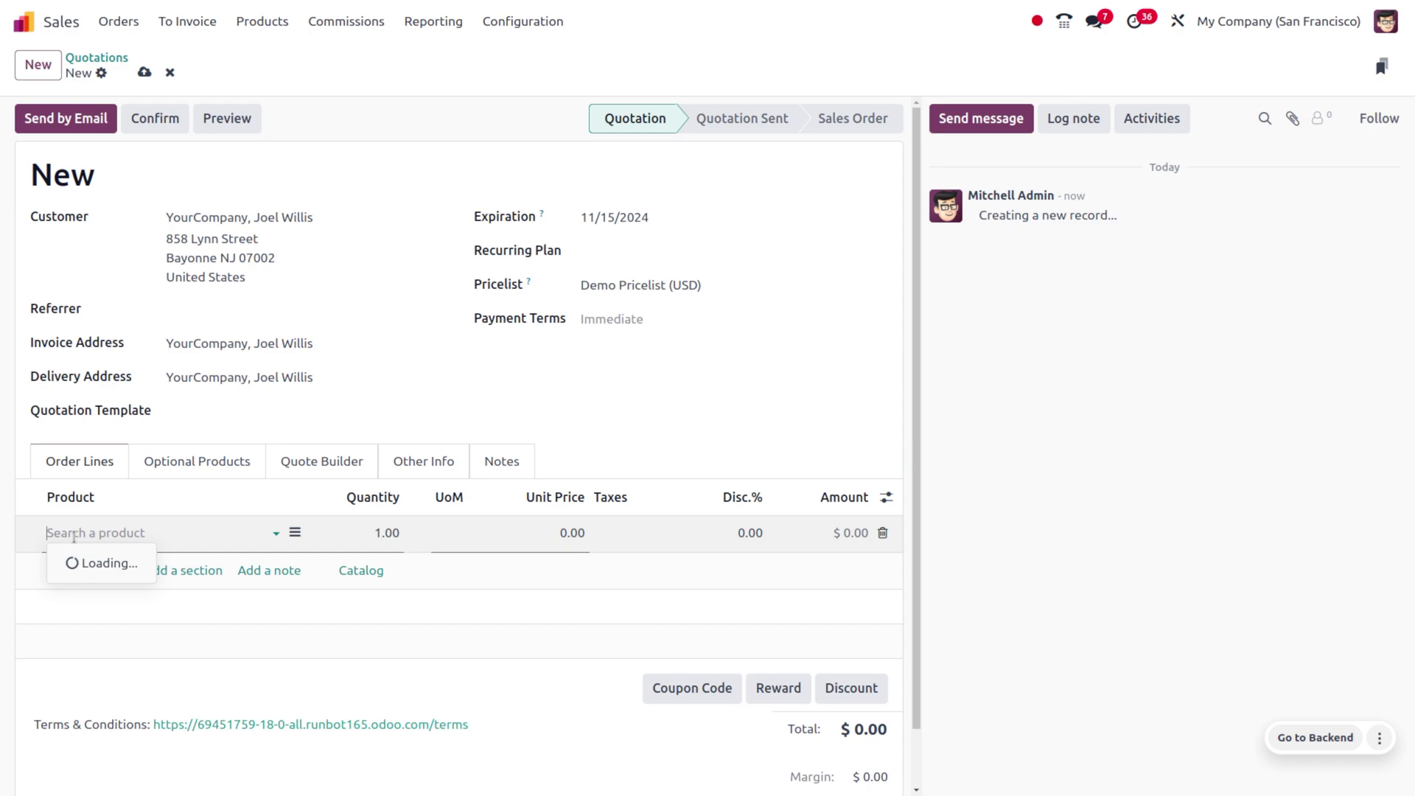
left_click(154, 280)
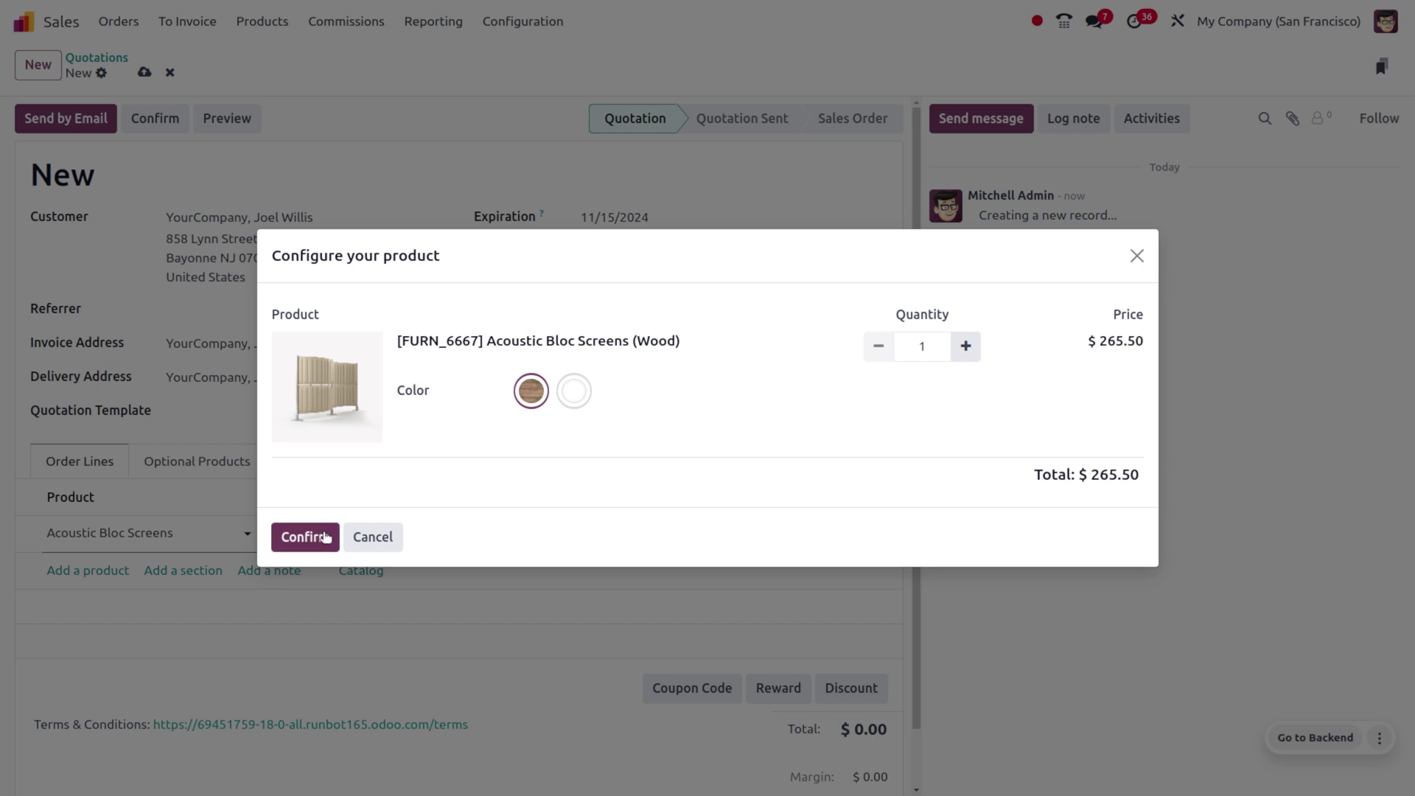
Step: Confirm the Wood variant: 295.00 unit price, 10% discount, $265.50 total
left_click(305, 537)
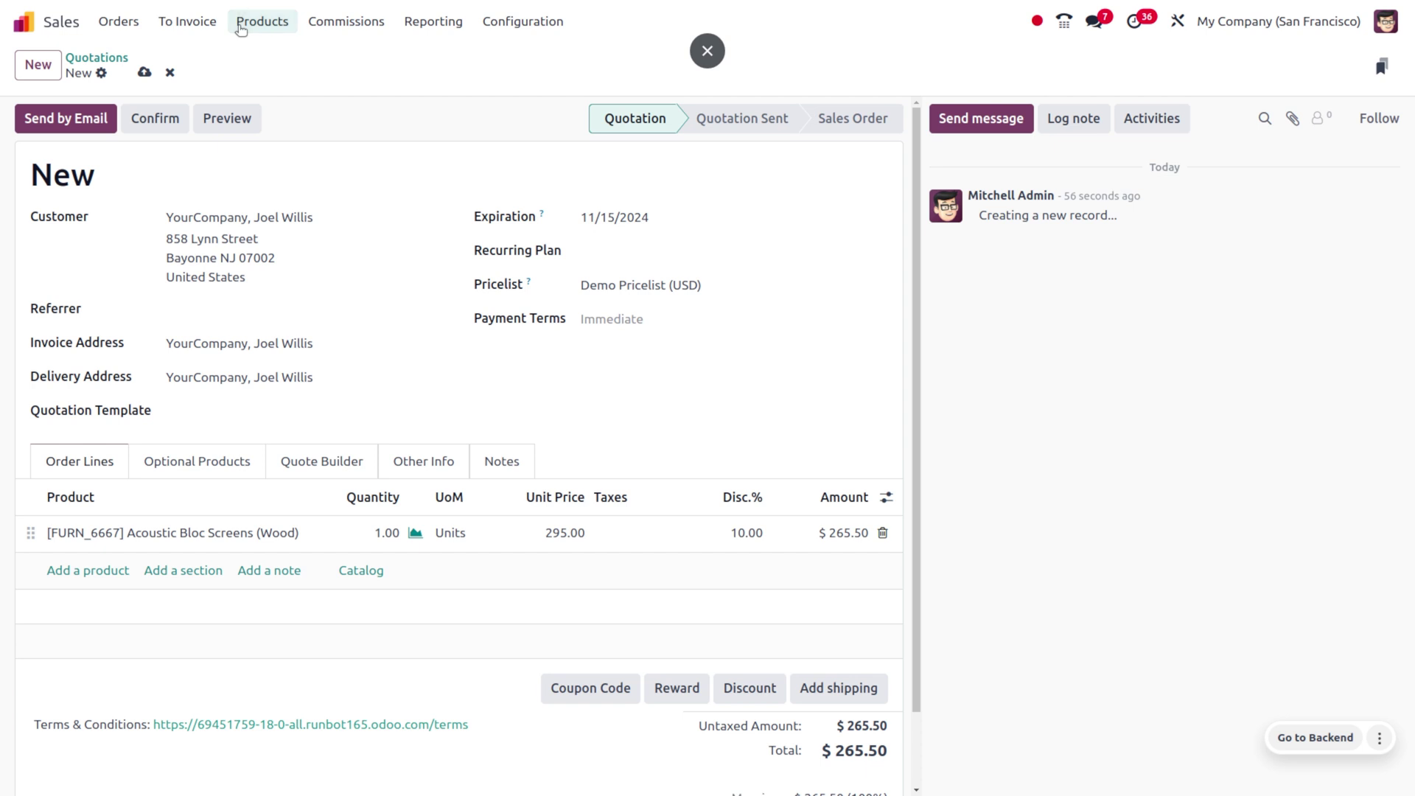
left_click(234, 28)
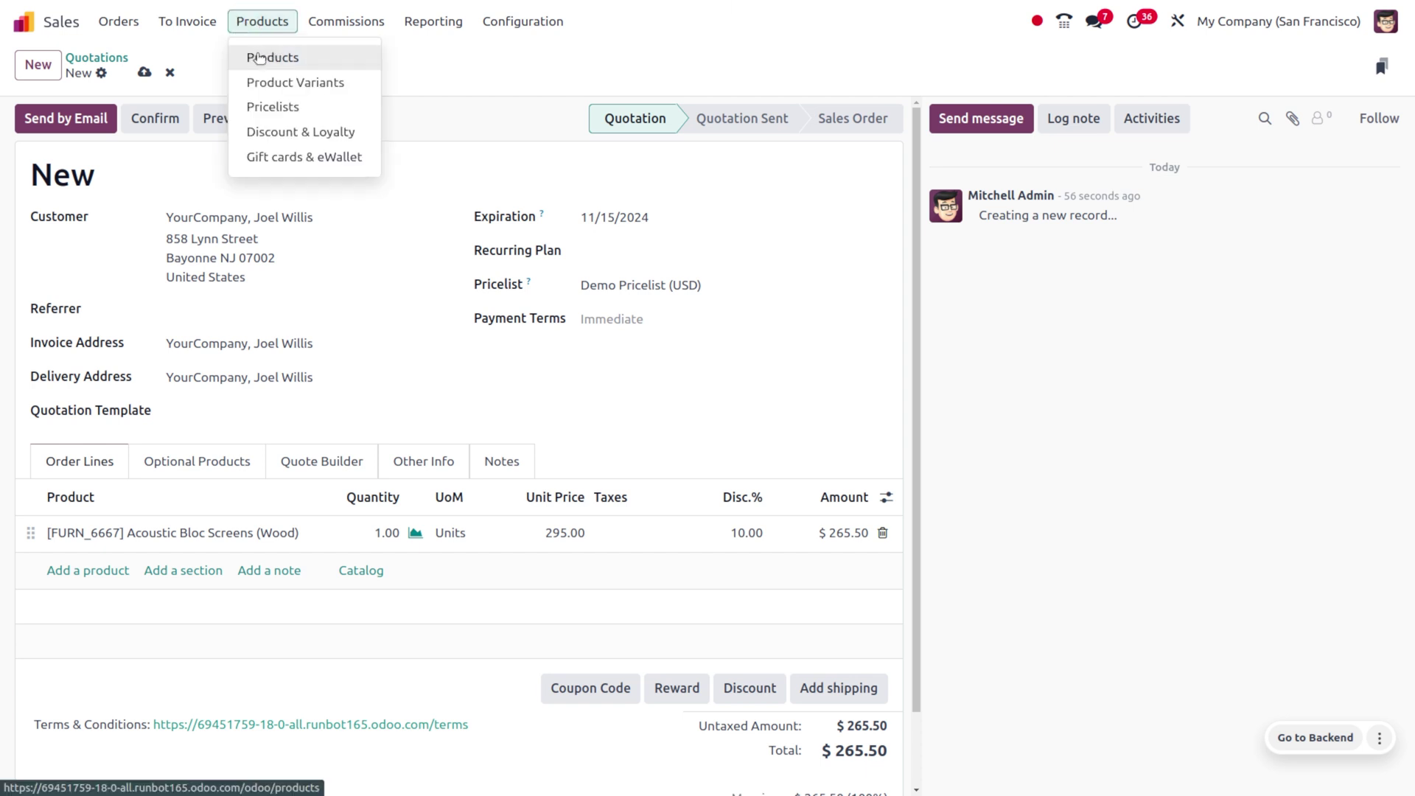
Step: Open Demo Pricelist and start printing its price report
left_click(267, 111)
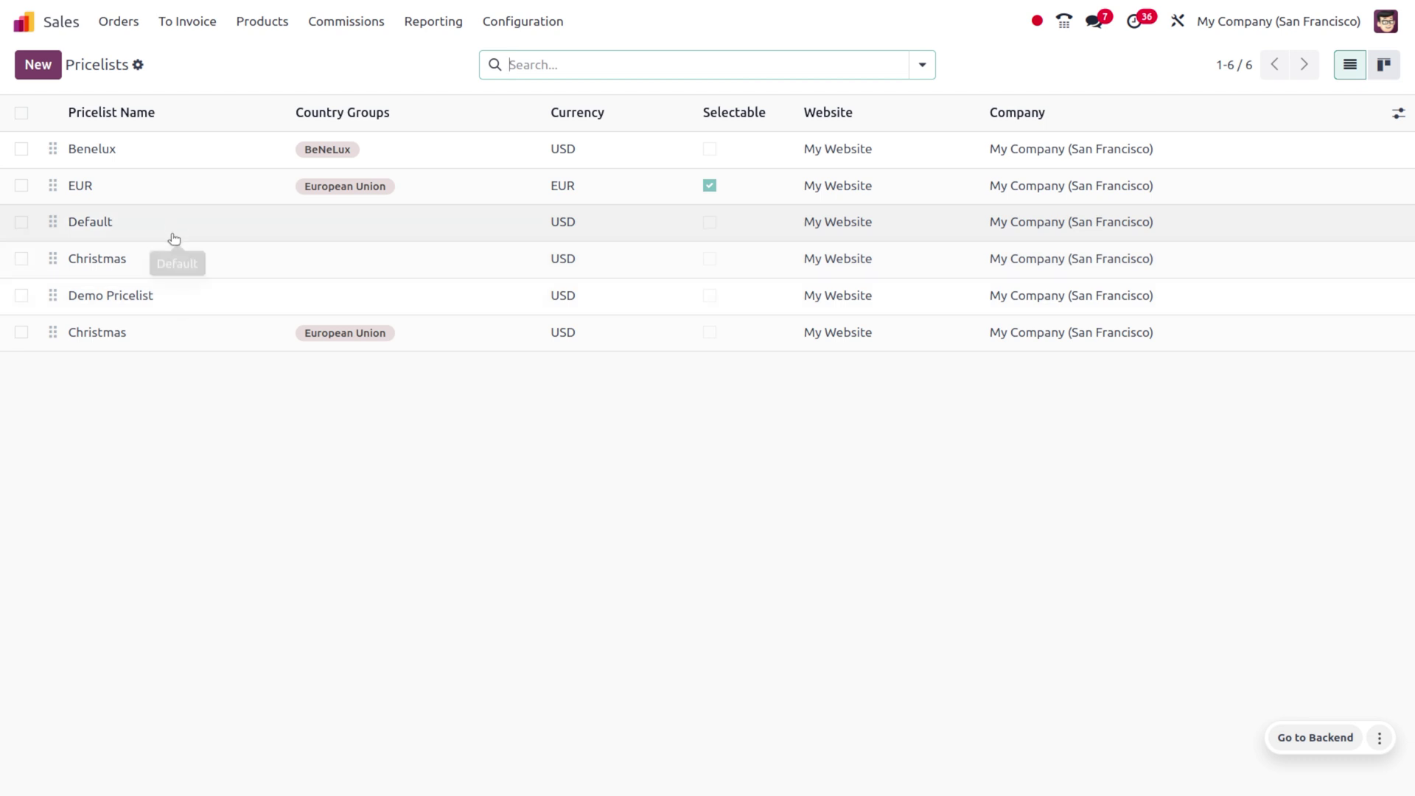
left_click(186, 302)
left_click(35, 118)
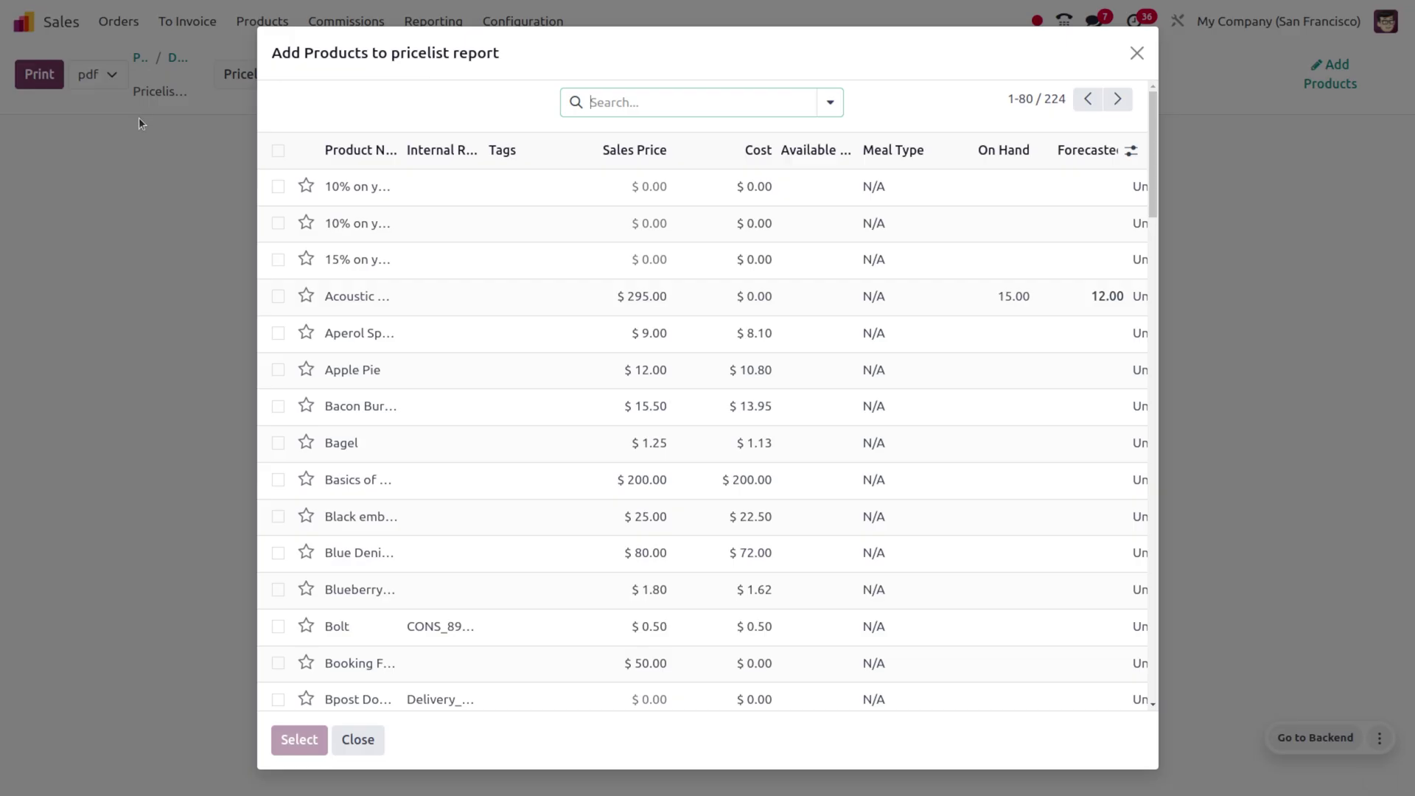
Step: Pick Customer Care (Prepaid Hours) as a product for the report
scroll(532, 366, "down", 5)
scroll(533, 366, "down", 10)
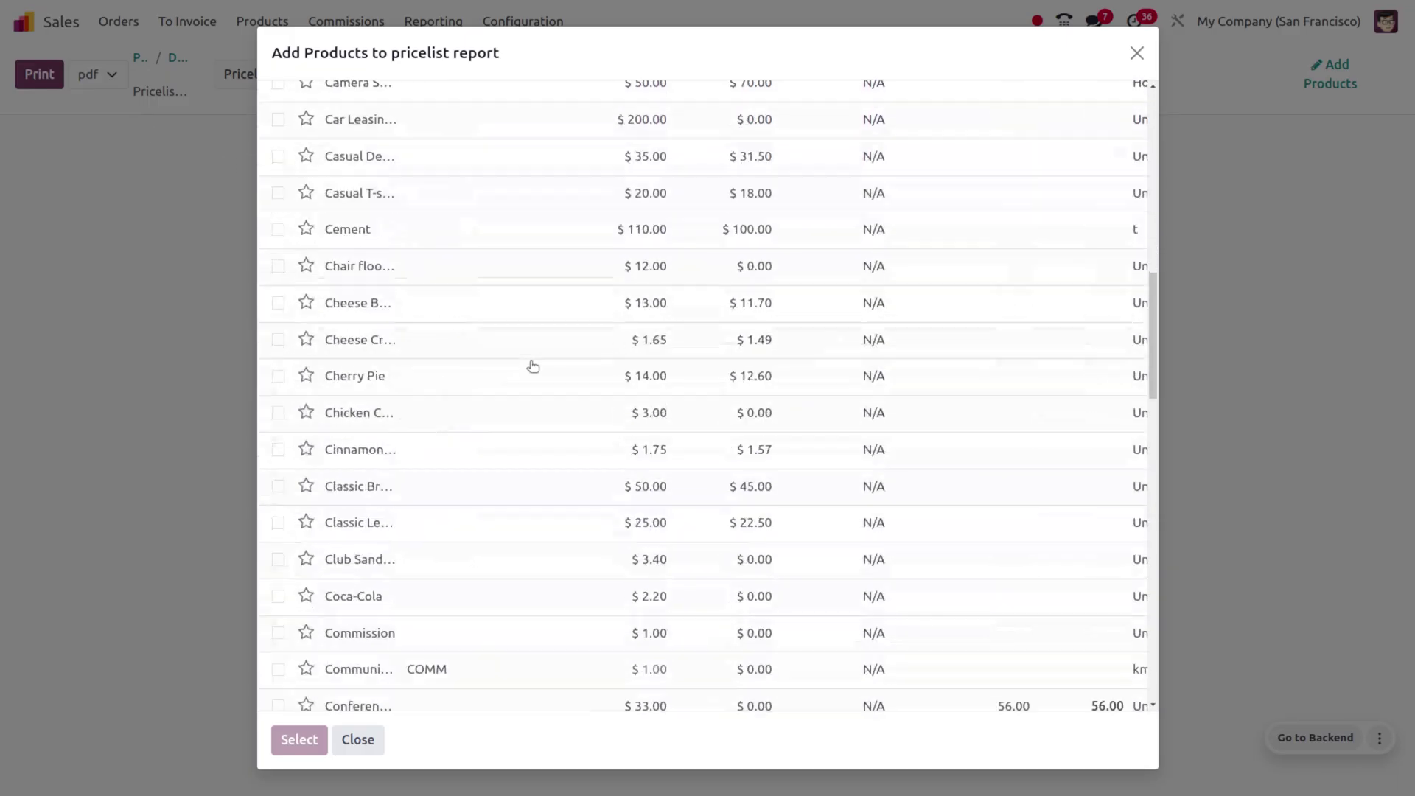
scroll(533, 366, "up", 15)
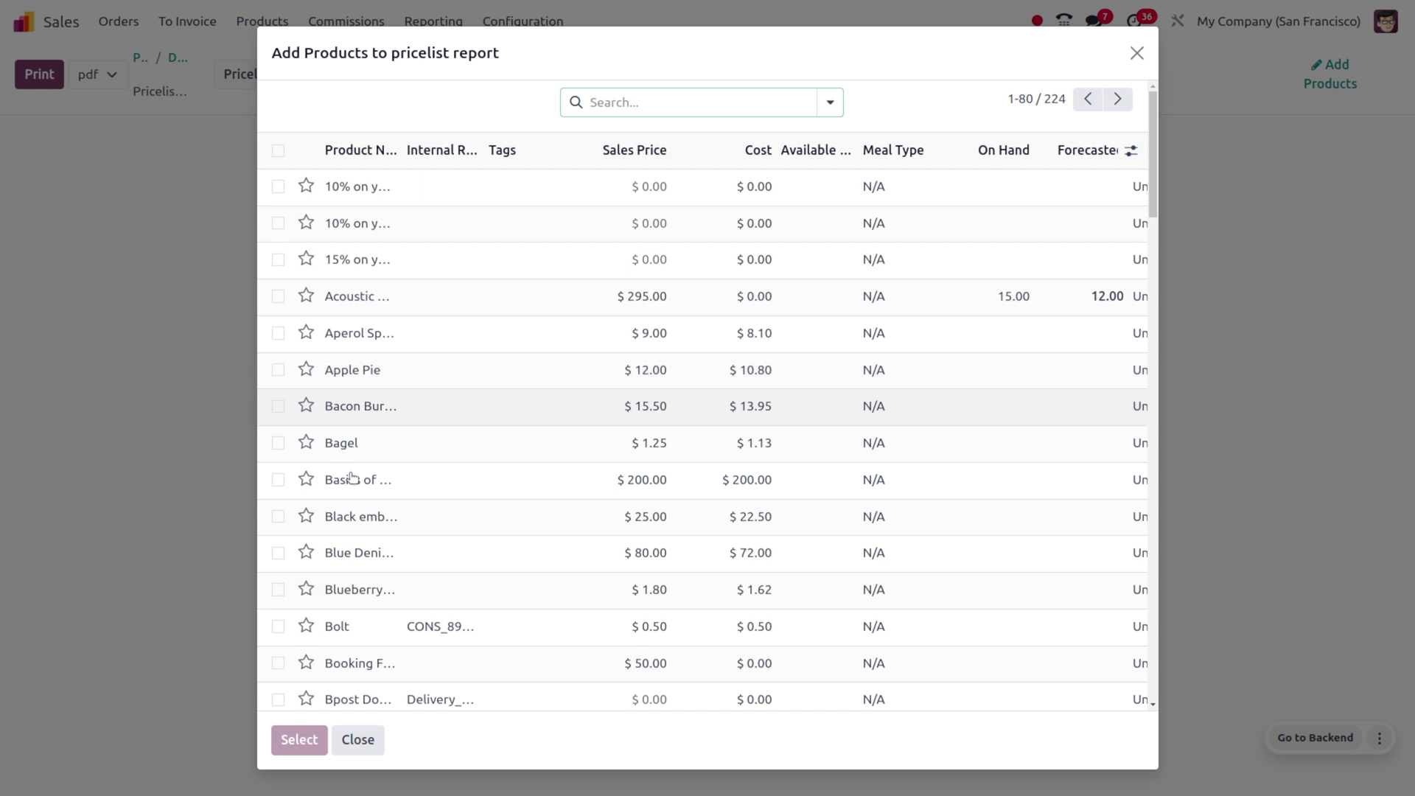
scroll(386, 519, "down", 3)
scroll(389, 521, "up", 3)
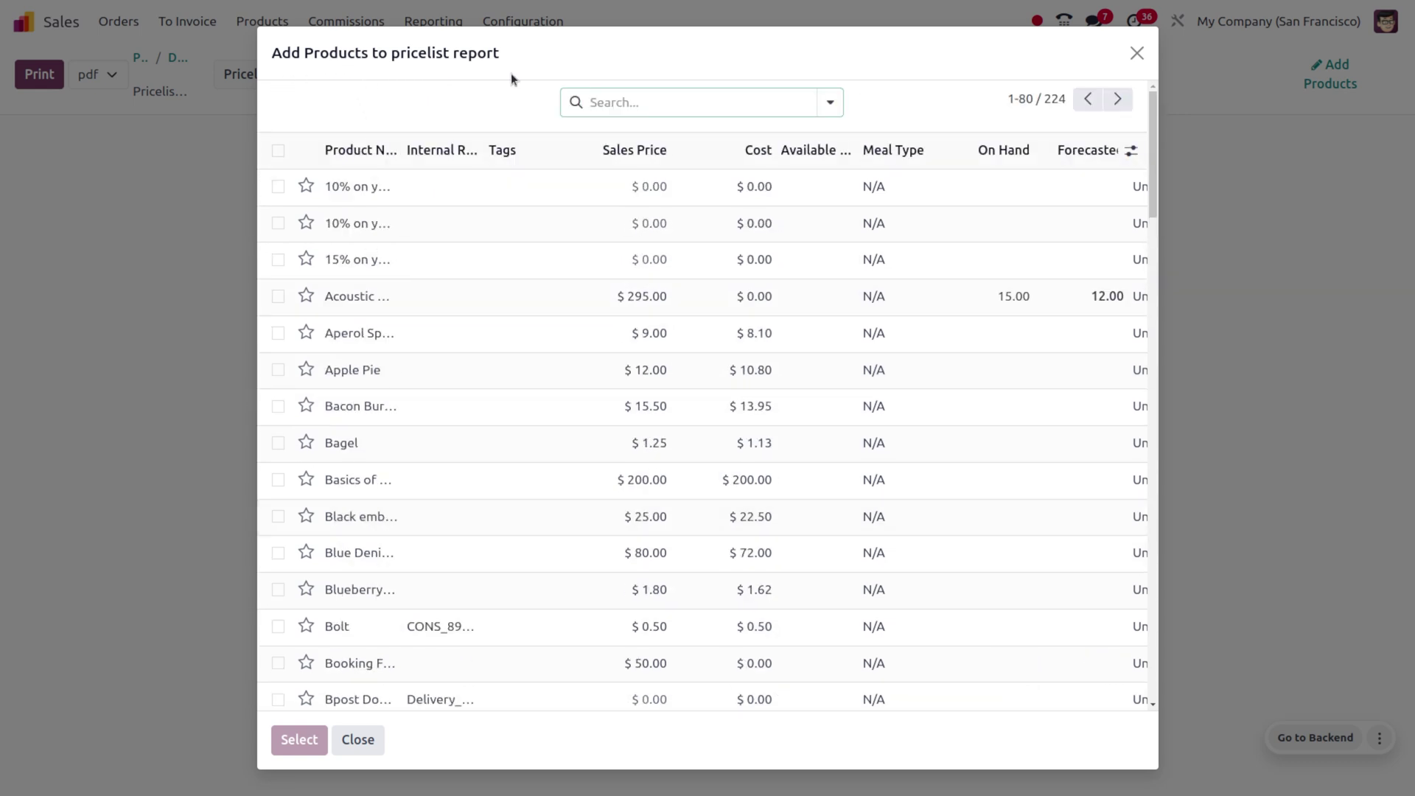
scroll(462, 568, "down", 6)
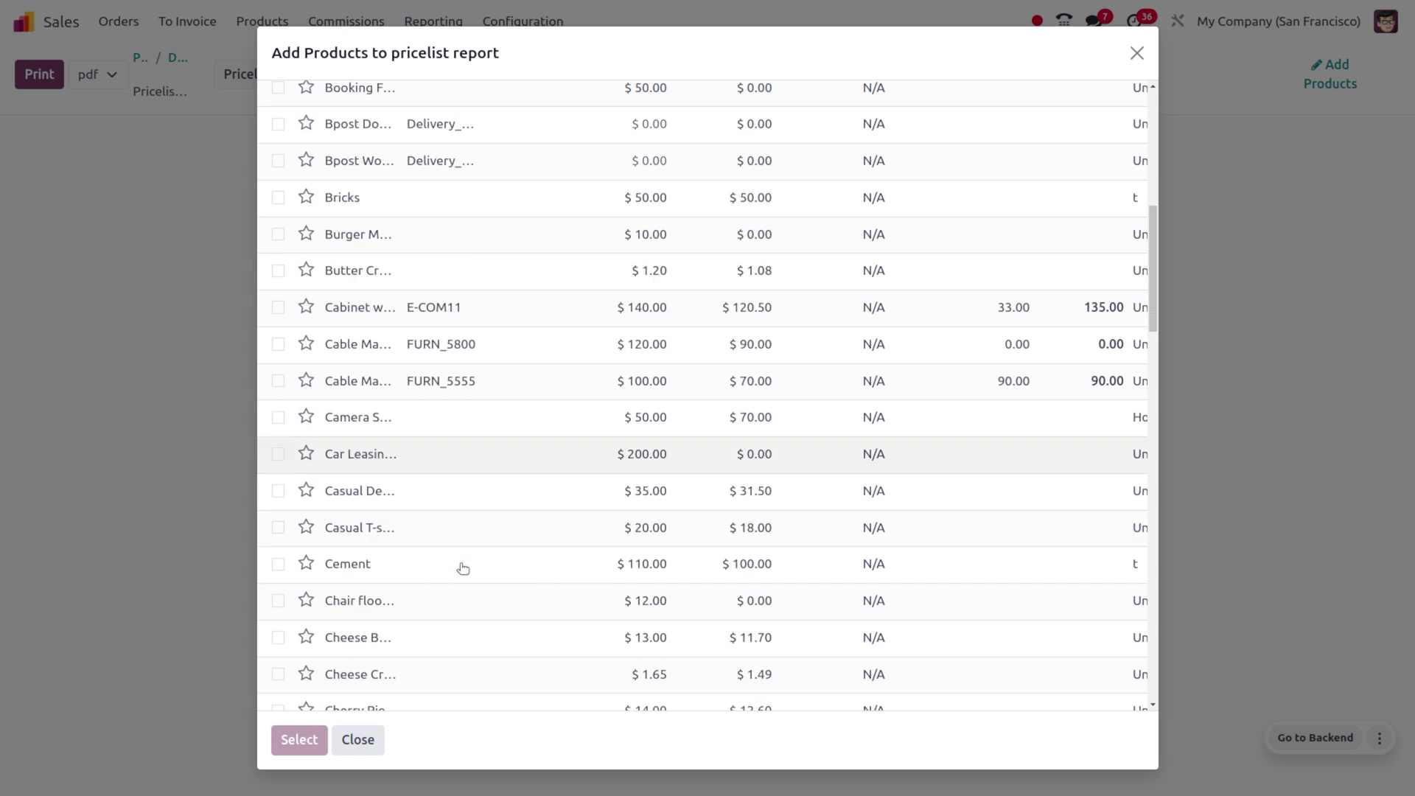
scroll(462, 568, "down", 6)
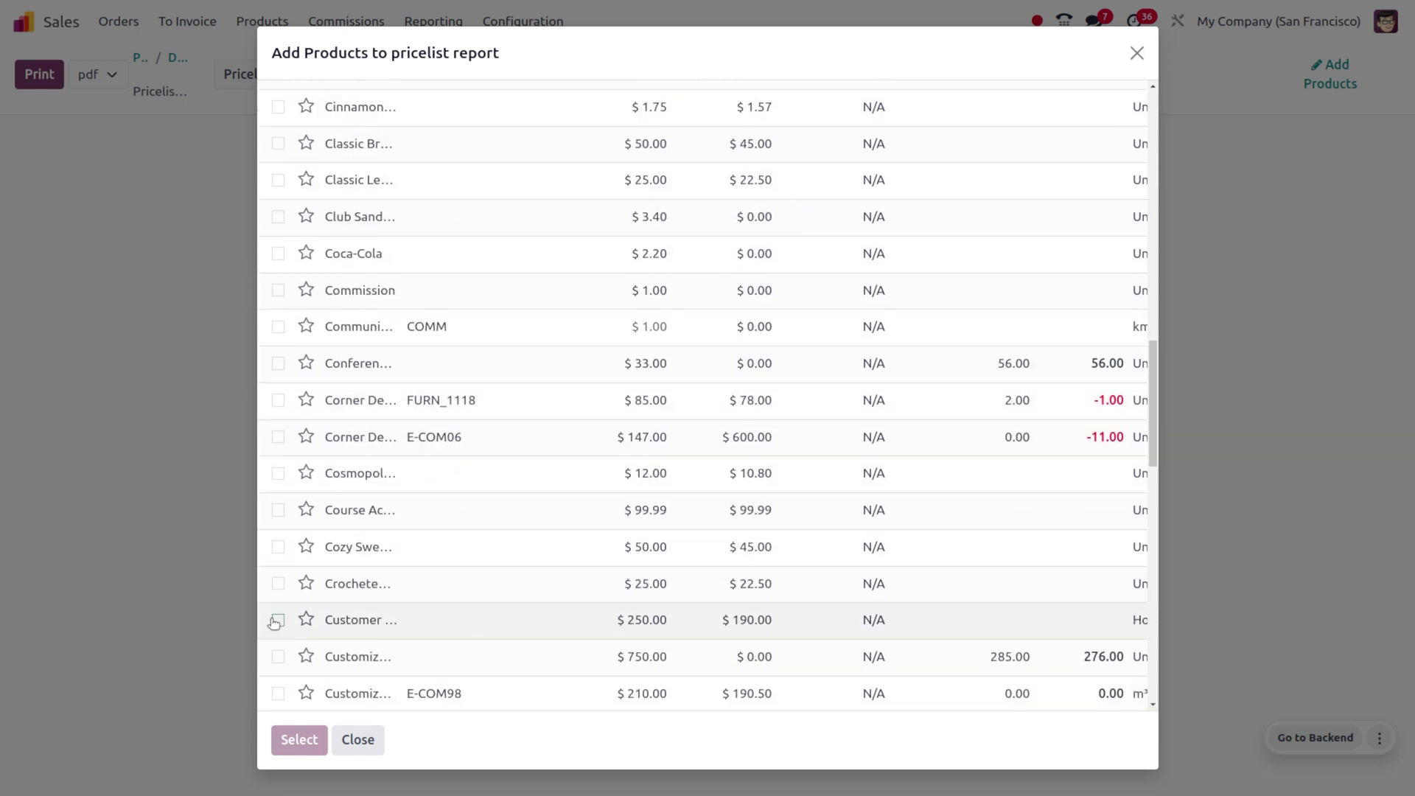
left_click(277, 620)
Step: Add Customer Care ($225.00) and Apple Pie ($10.80) to the pricelist report
left_click(299, 740)
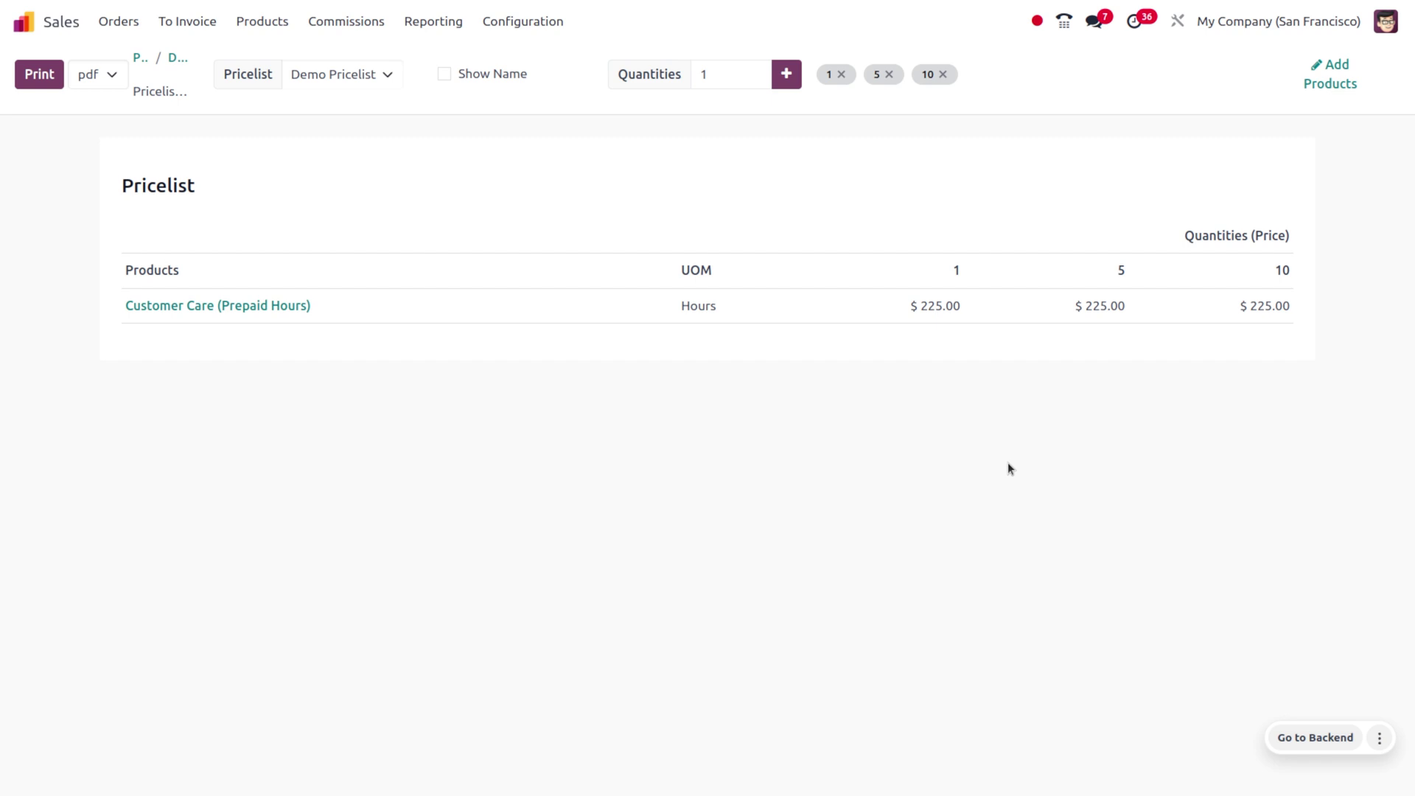
left_click(1346, 94)
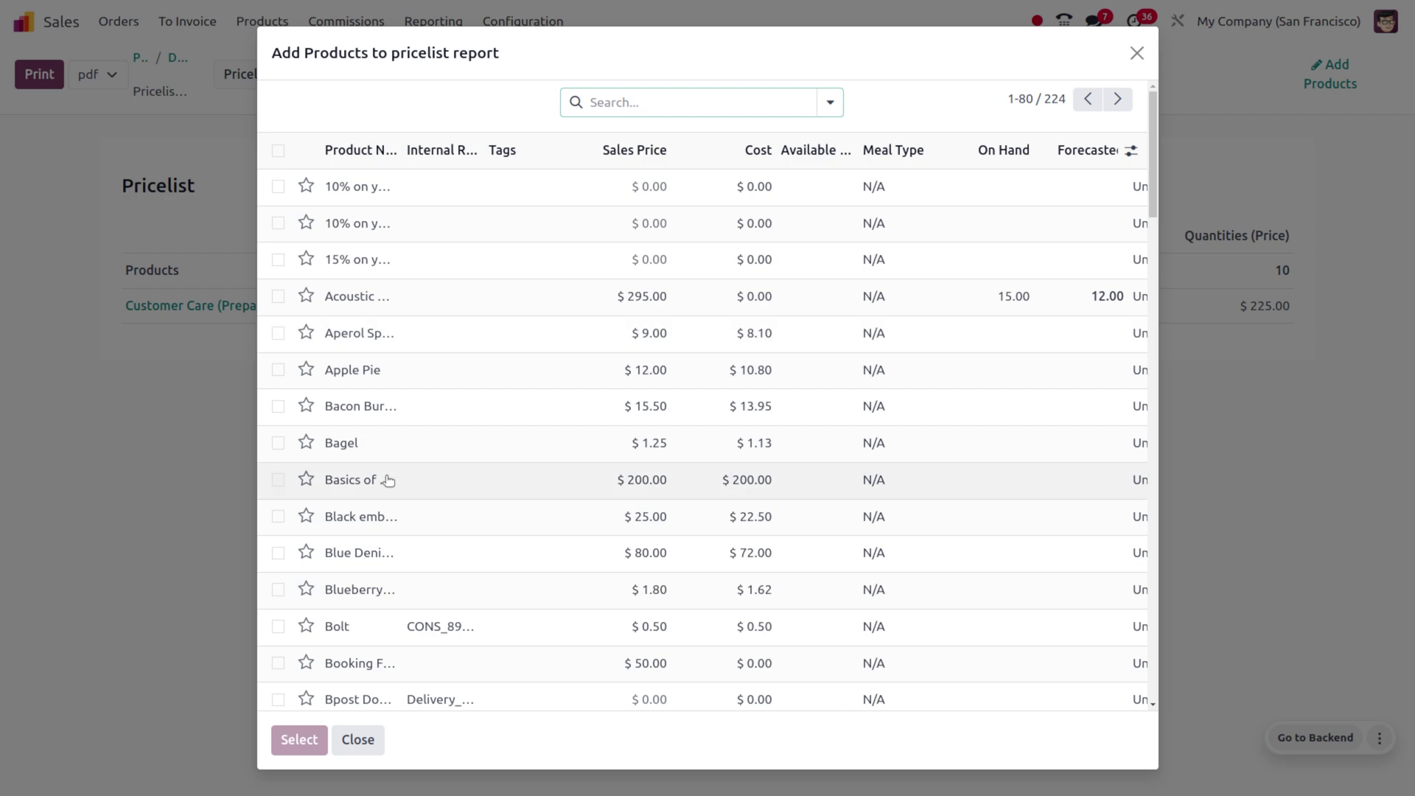
left_click(277, 370)
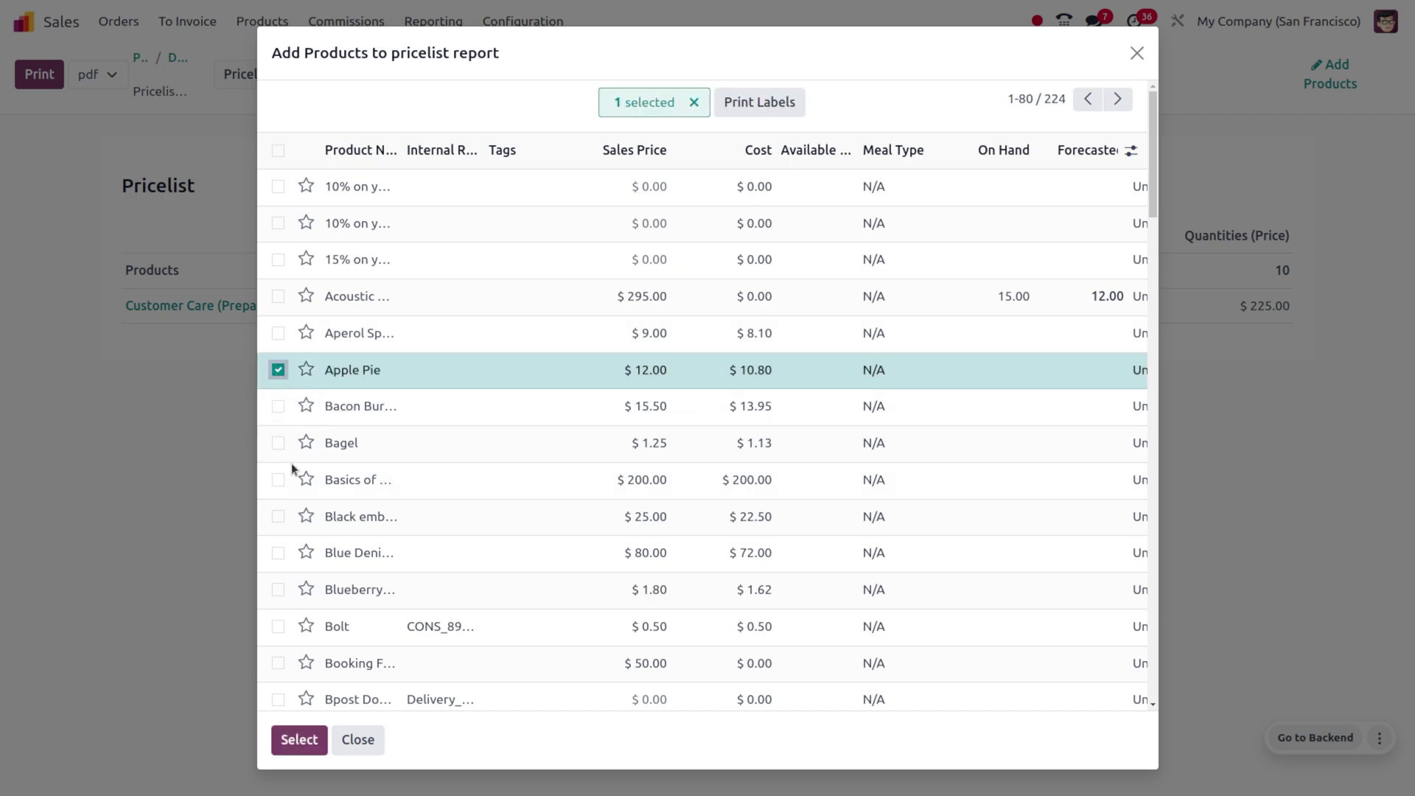
left_click(294, 740)
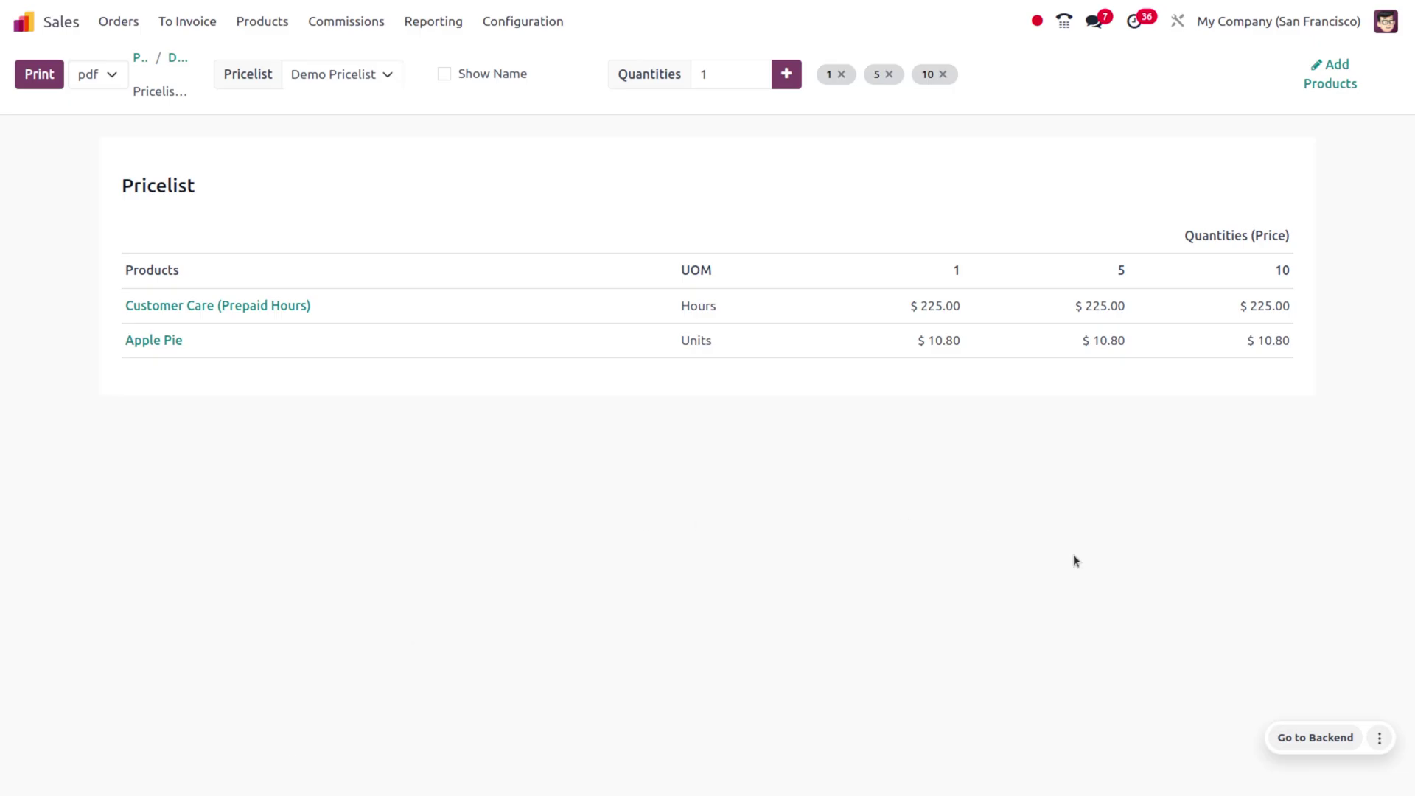